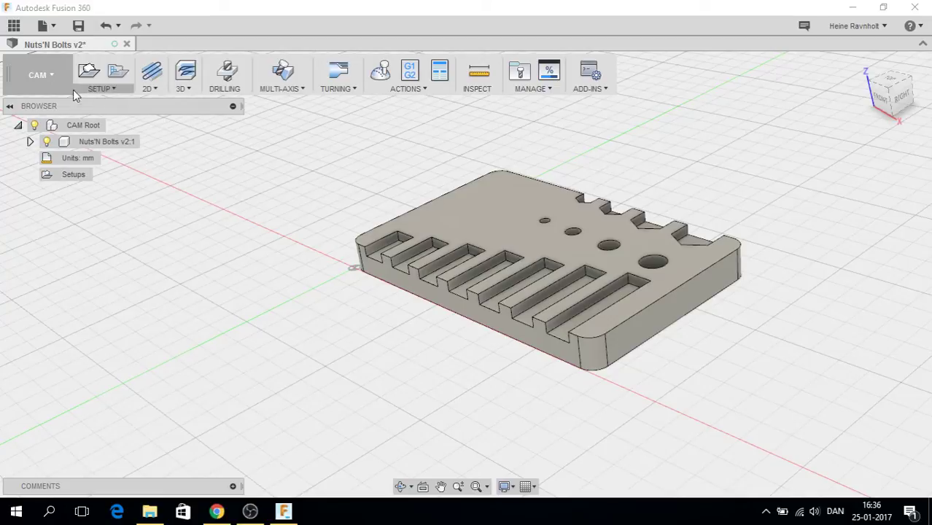
Switch to the Model workspace and return to the CAM workspace.
click(38, 74)
click(42, 110)
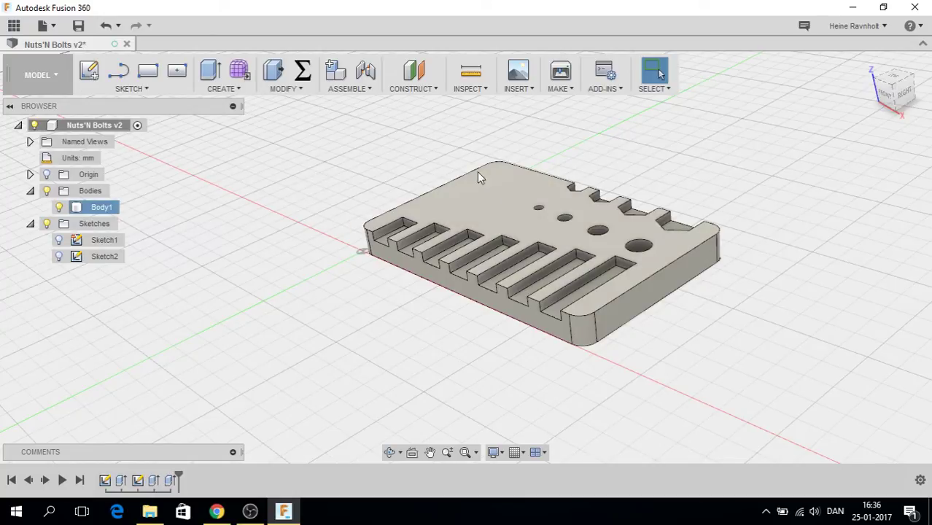
click(57, 75)
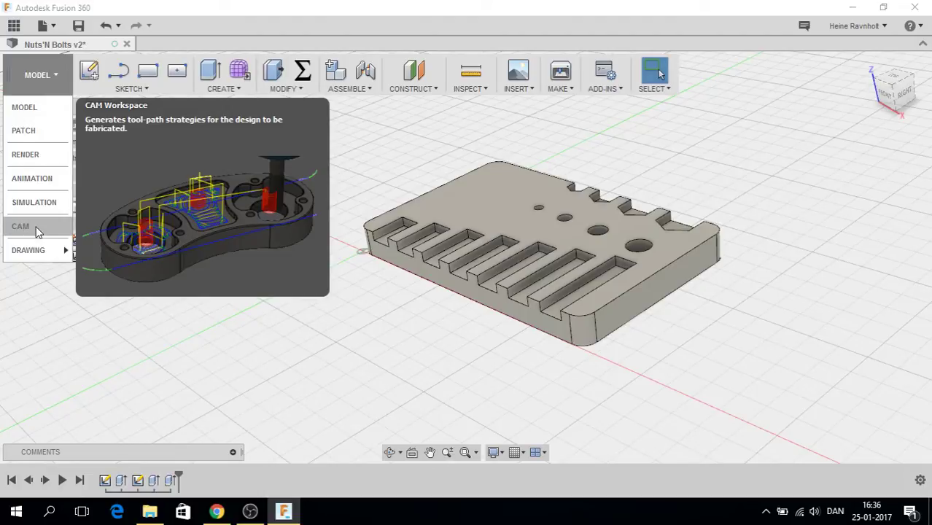
click(37, 229)
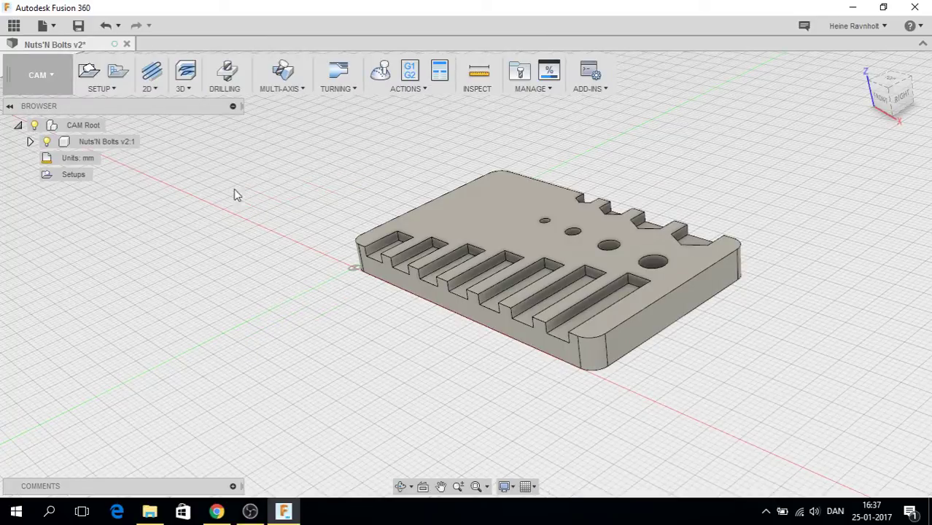
Create a new milling setup for the nuts and bolts gauge plate.
click(74, 175)
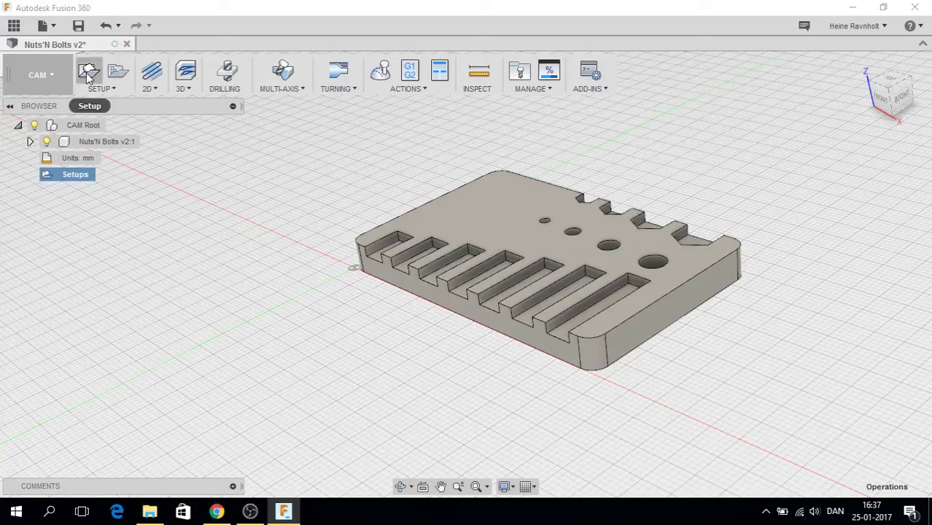
click(107, 92)
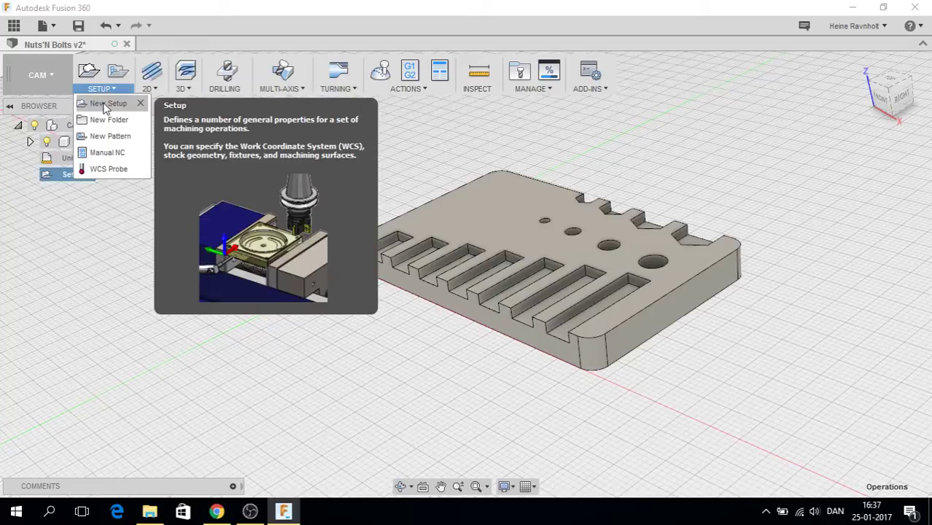
click(106, 105)
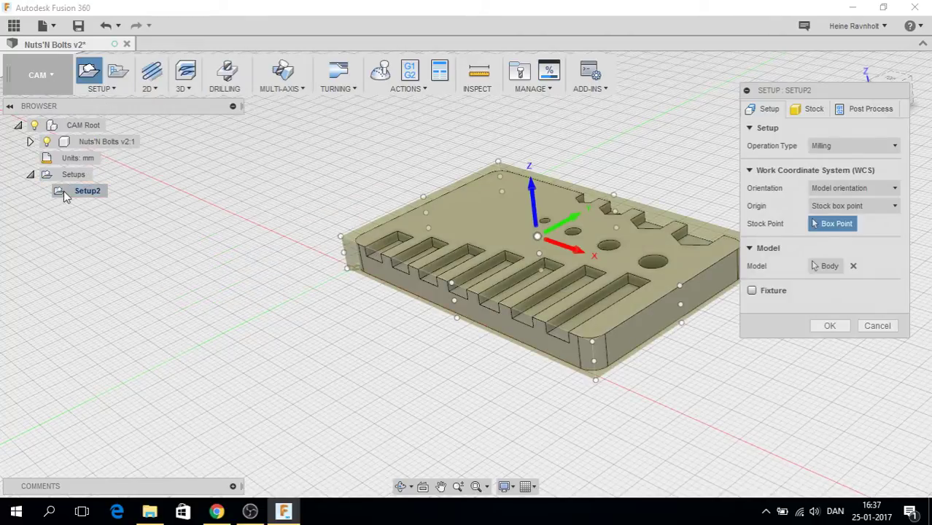
click(107, 192)
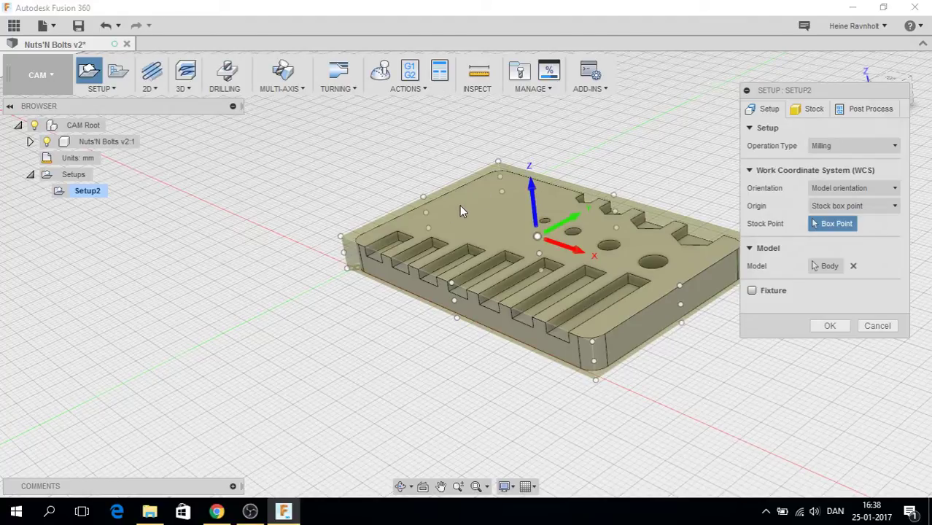
Define the setup's stock as a fixed size box with a width (X) of 83 mm.
click(815, 111)
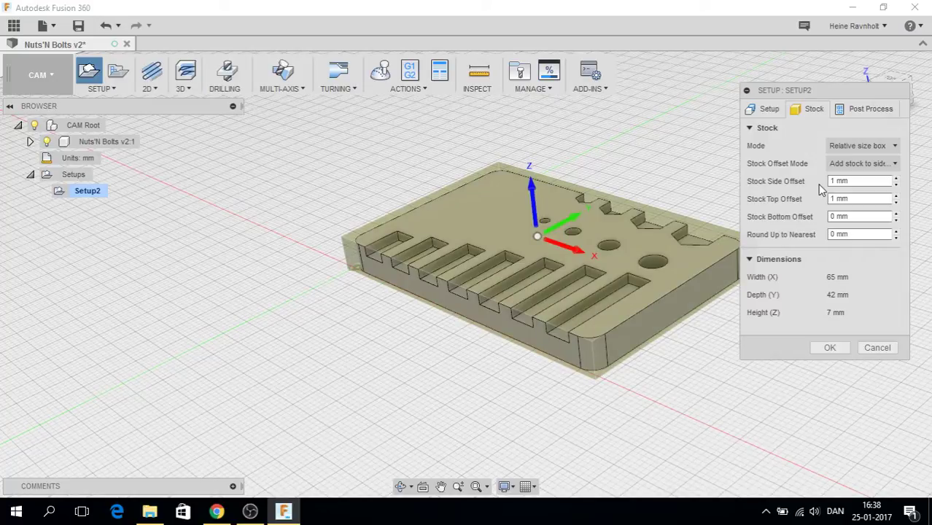
click(895, 148)
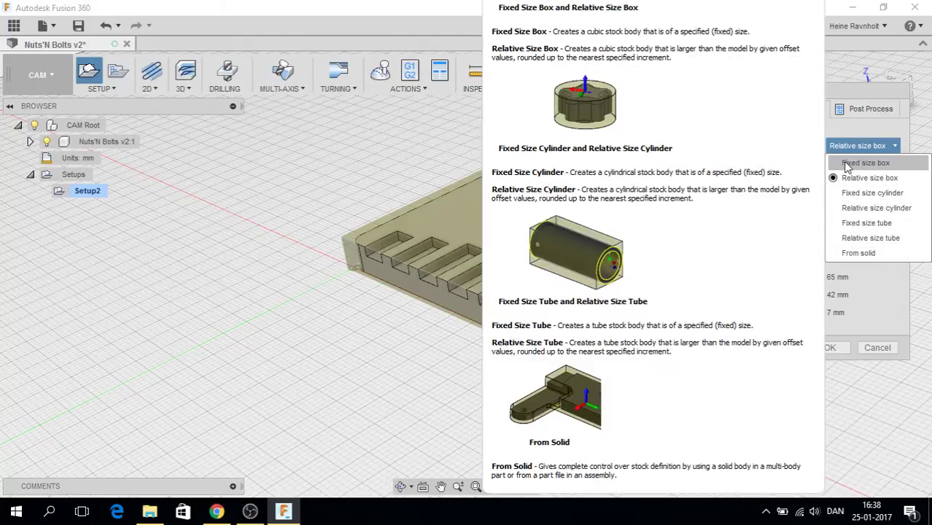
click(860, 166)
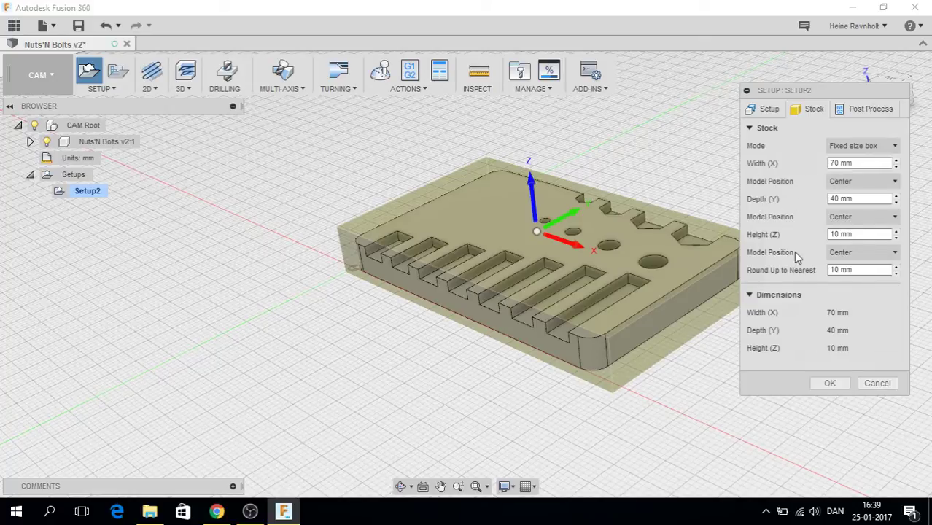
double_click(831, 163)
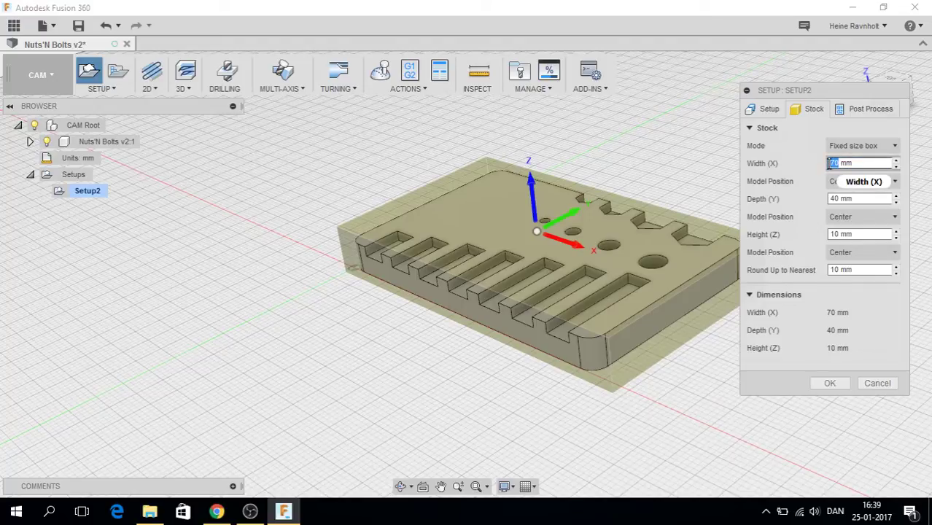
text(83)
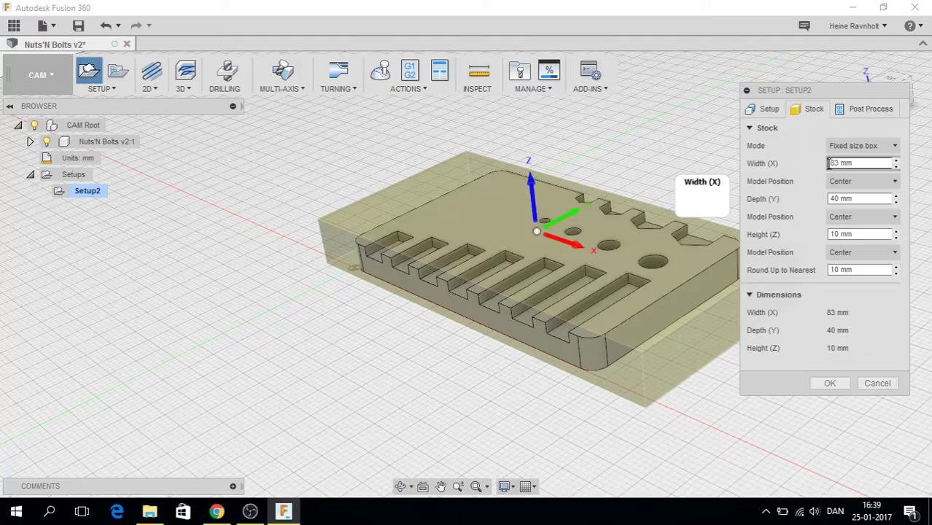
Set the model's X position in the stock to offset from right side (+X) with an offset of 0.
click(867, 182)
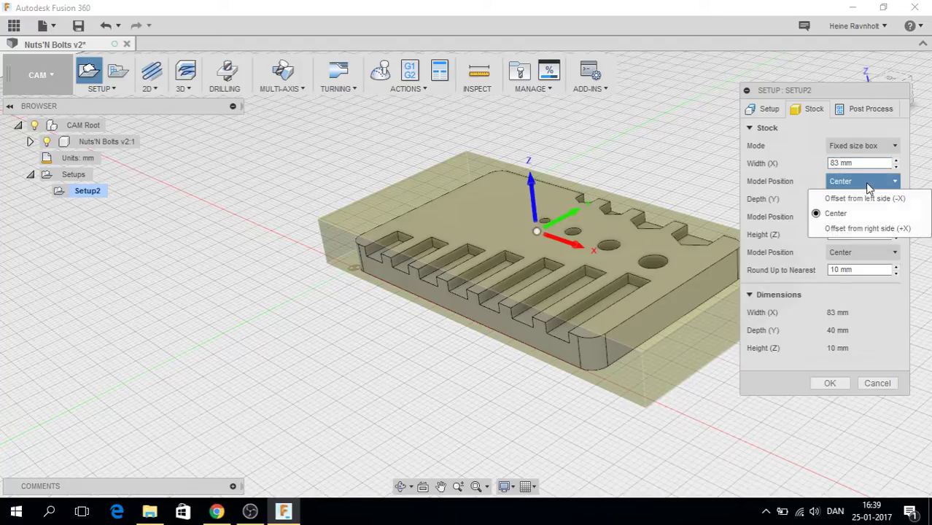
click(869, 230)
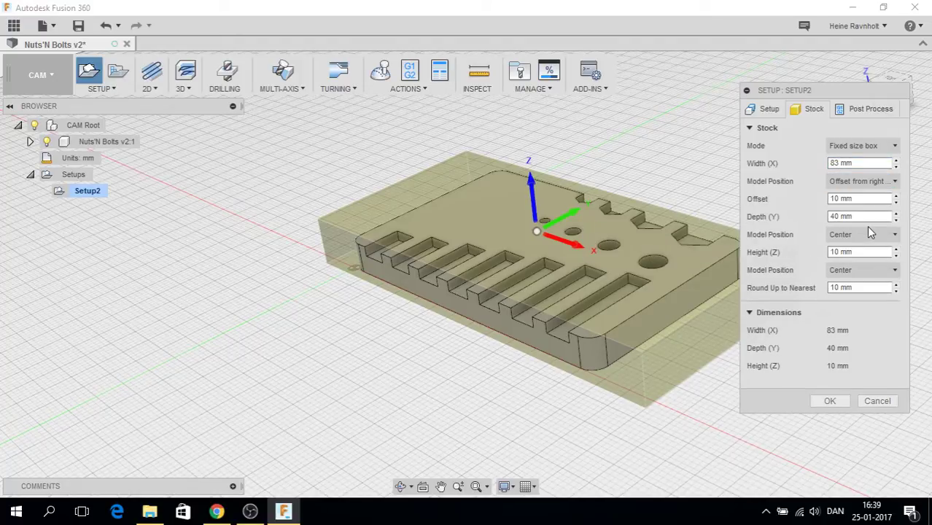
click(896, 202)
click(896, 202)
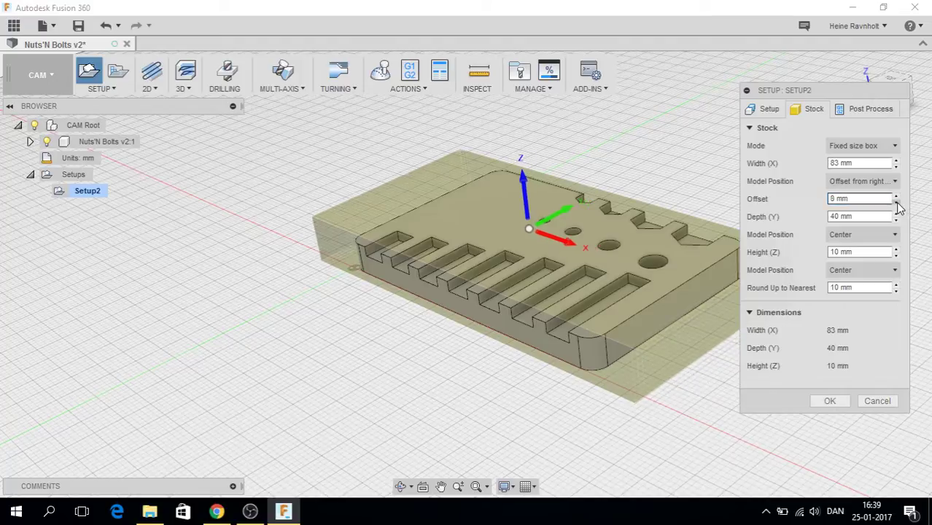
click(896, 203)
drag(858, 202, 792, 204)
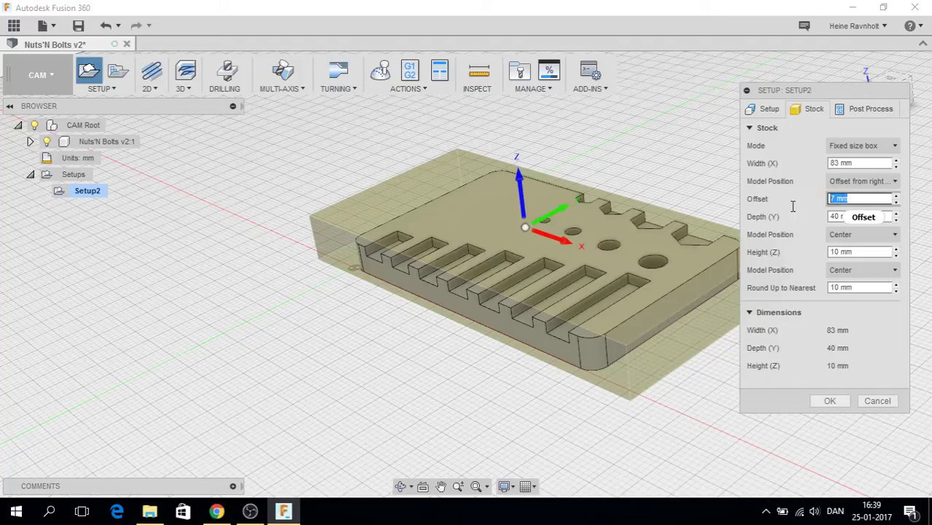
text(0)
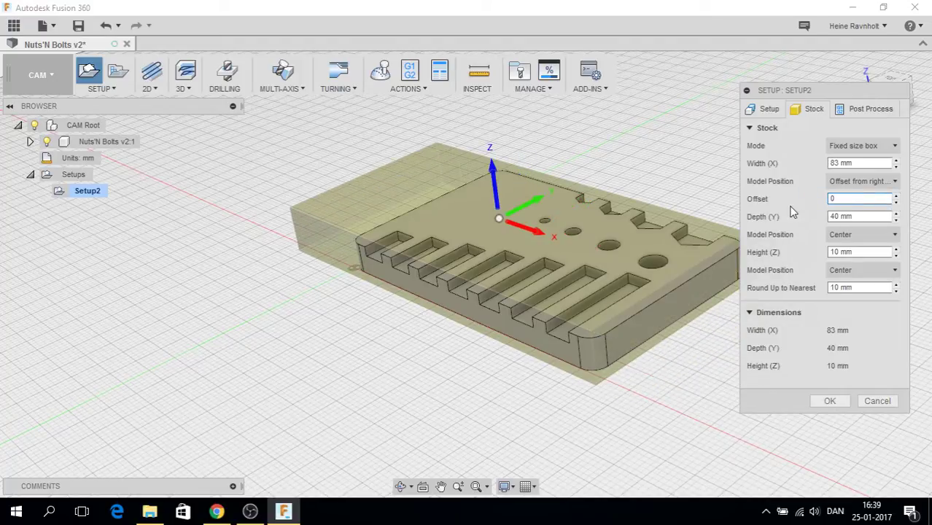
key(Tab)
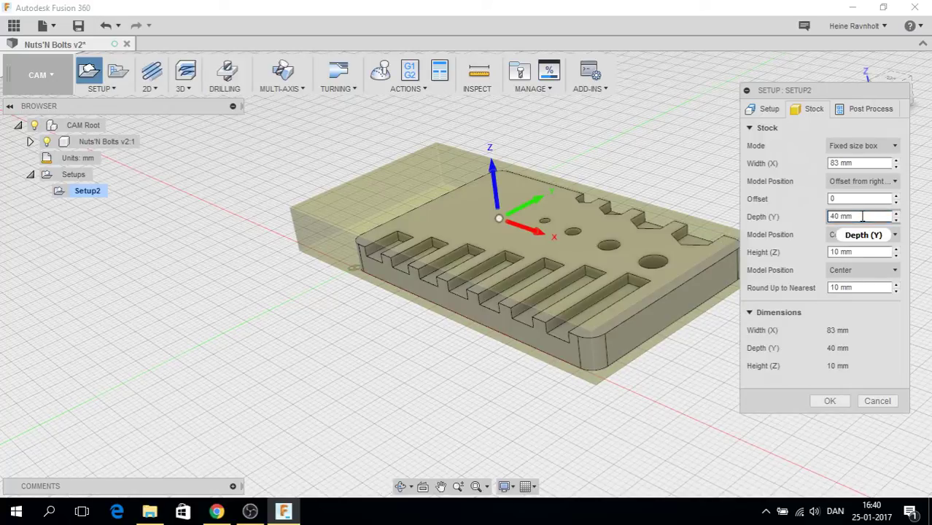
Set the stock depth (Y) to 60 mm and position the model by offset from back side (+Y) with an offset of 0.
text(60)
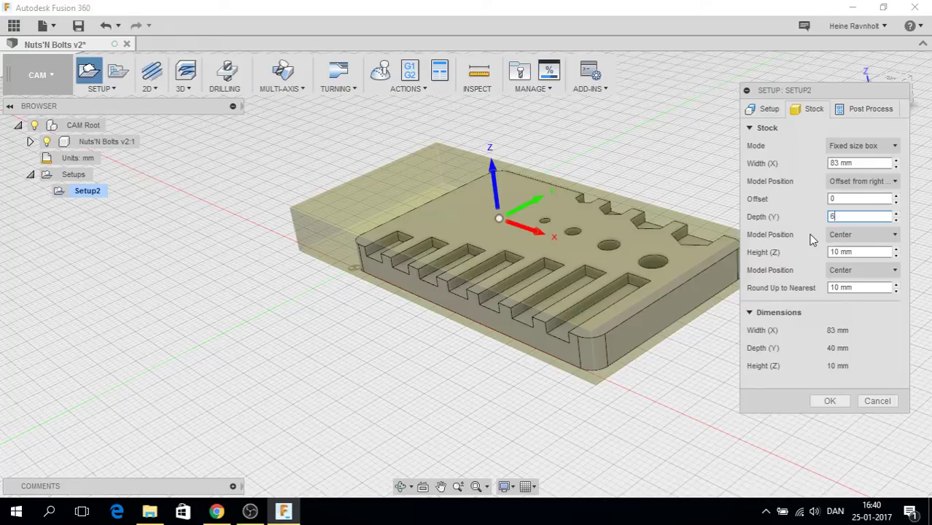
click(862, 235)
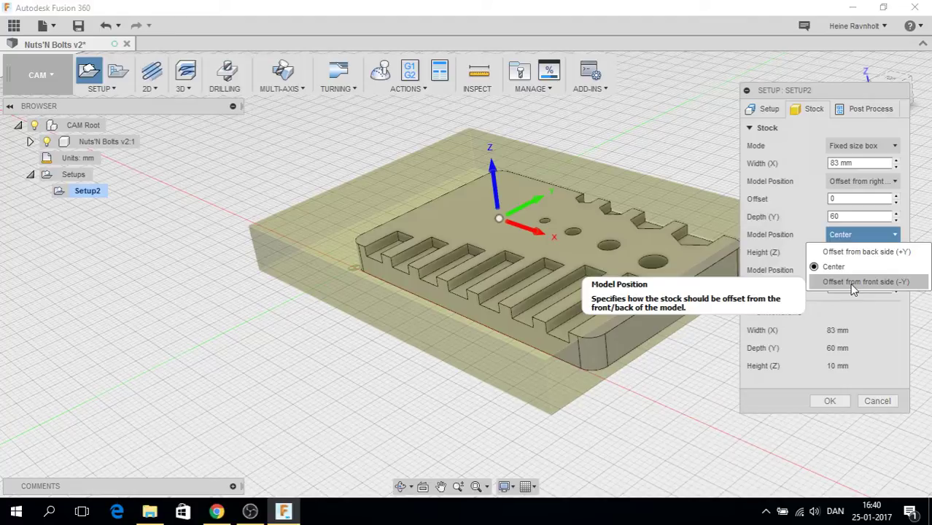
click(862, 252)
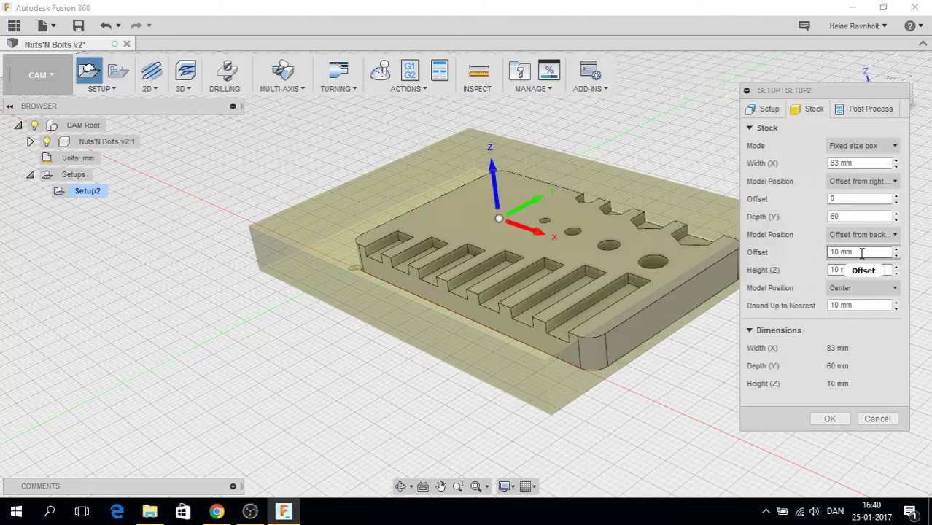
click(896, 255)
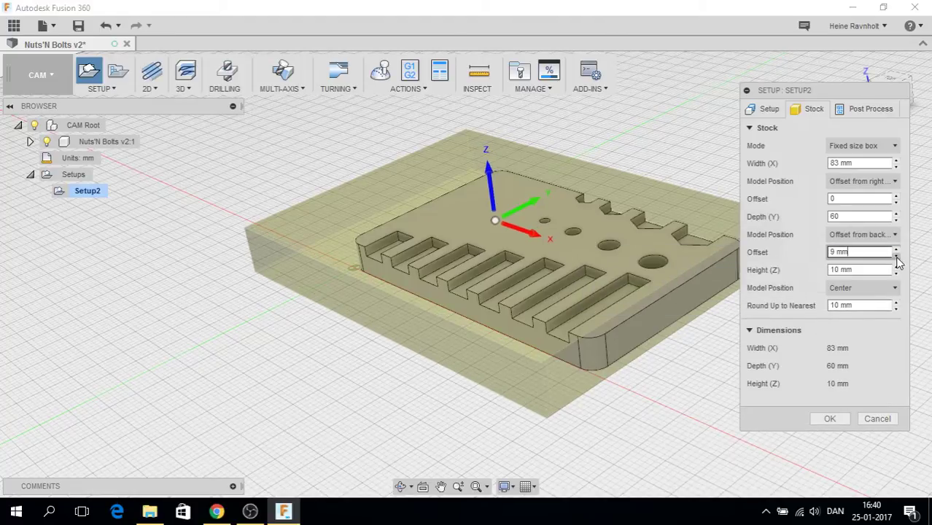
click(896, 255)
click(896, 256)
drag(849, 252, 789, 254)
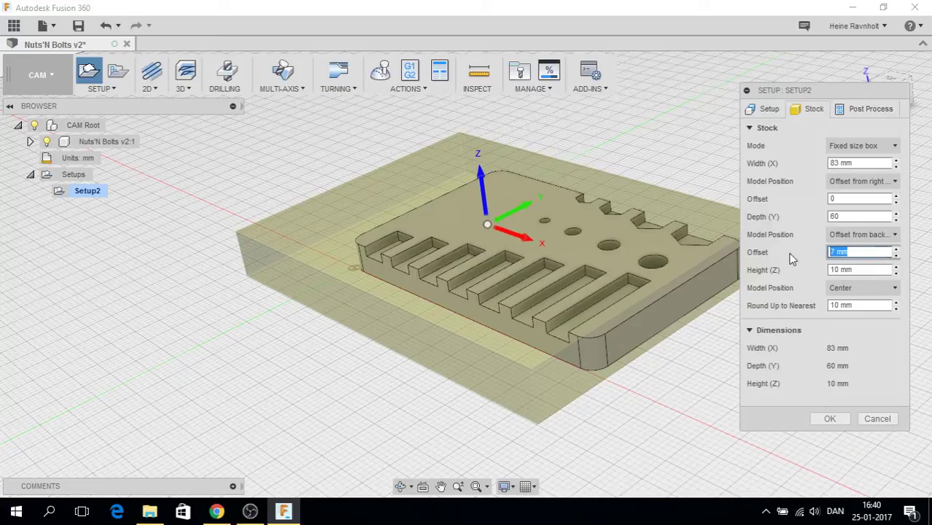
text(0)
key(Tab)
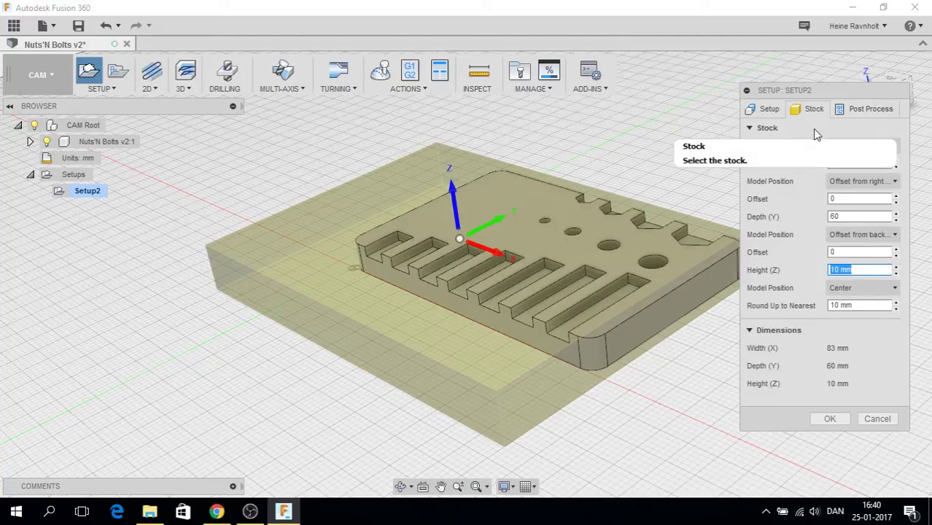
Place the work coordinate system origin on the stock box point at the upper front-left corner of the stock.
click(769, 111)
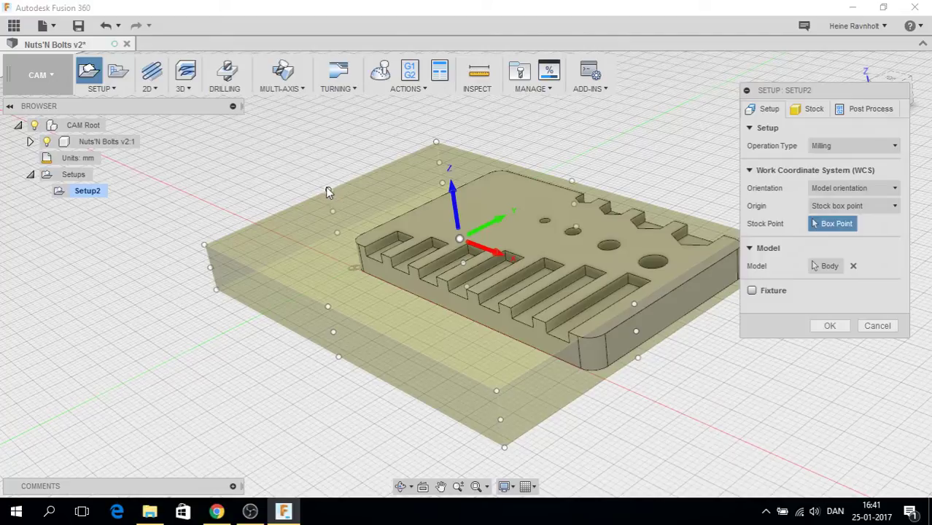
click(204, 245)
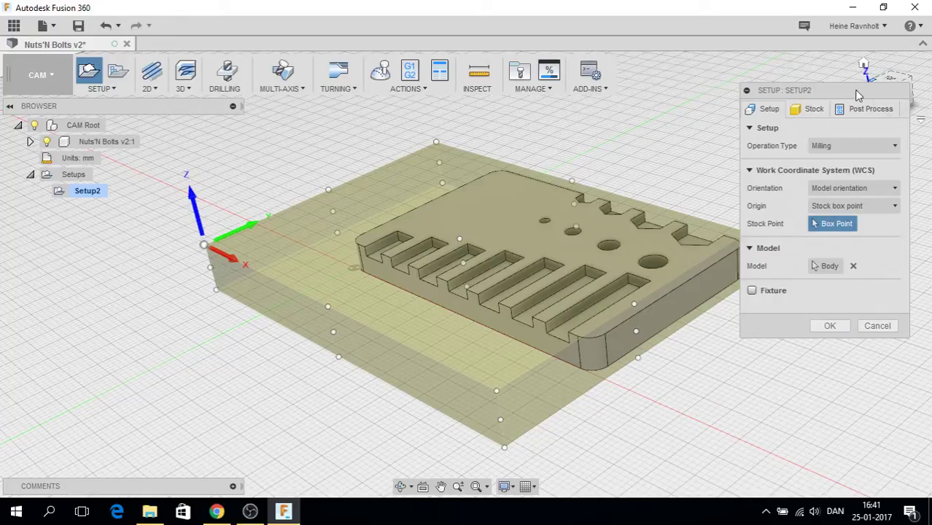
click(904, 98)
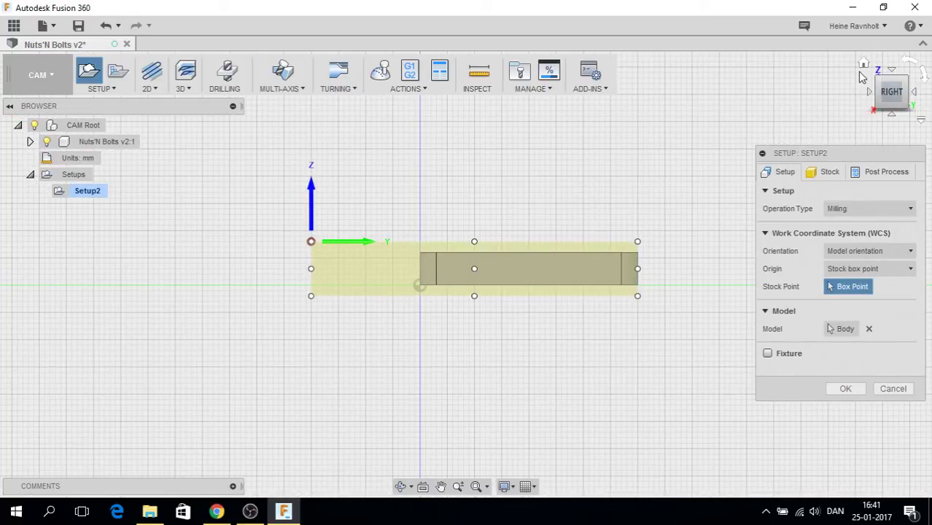
click(863, 65)
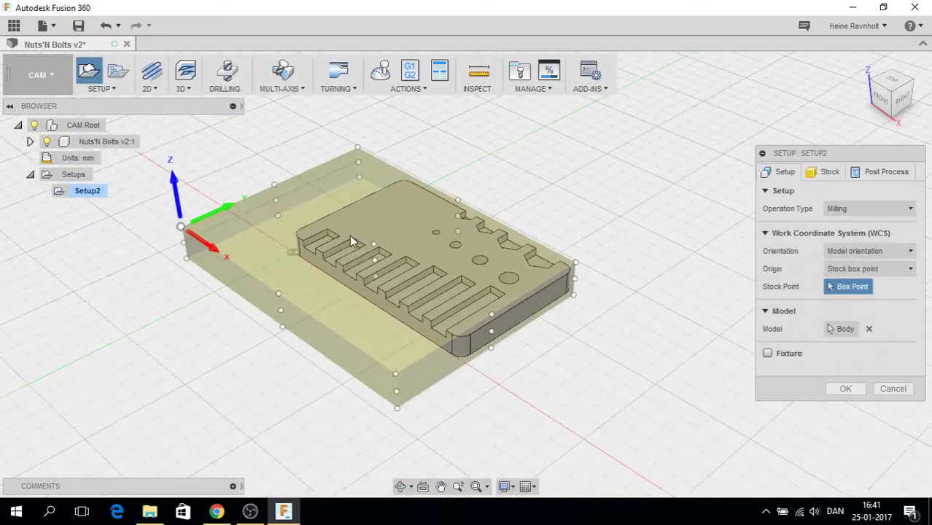
click(833, 179)
click(780, 178)
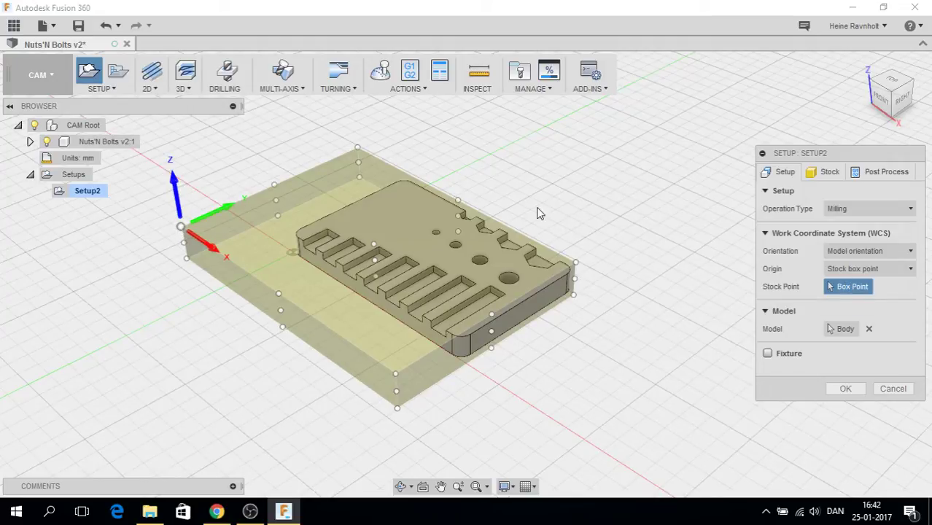
Set the stock height (Z) to 6 mm and check the stock against the model from the right side.
click(826, 176)
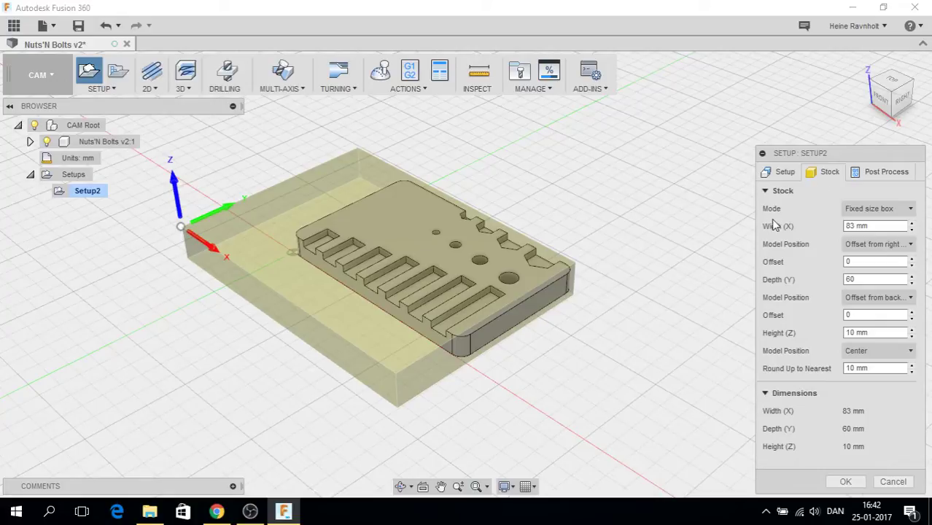
double_click(855, 333)
text(6)
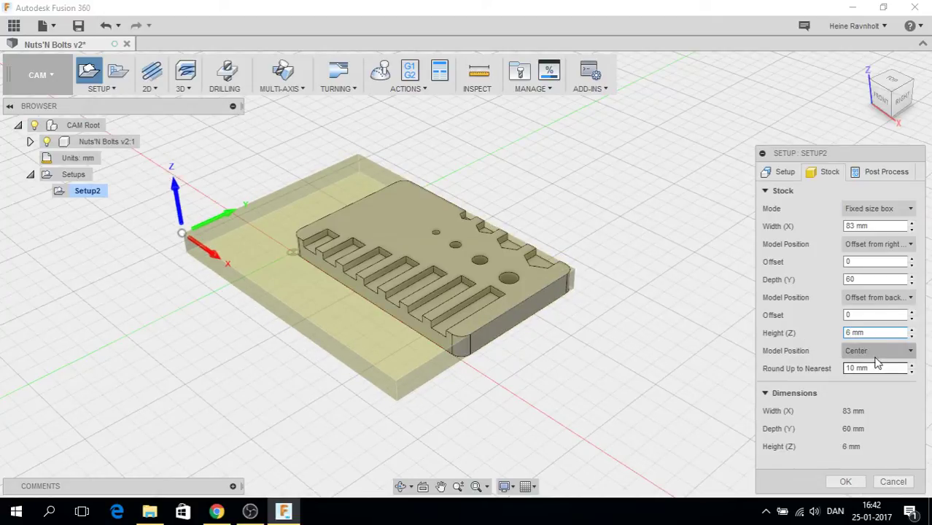
click(907, 88)
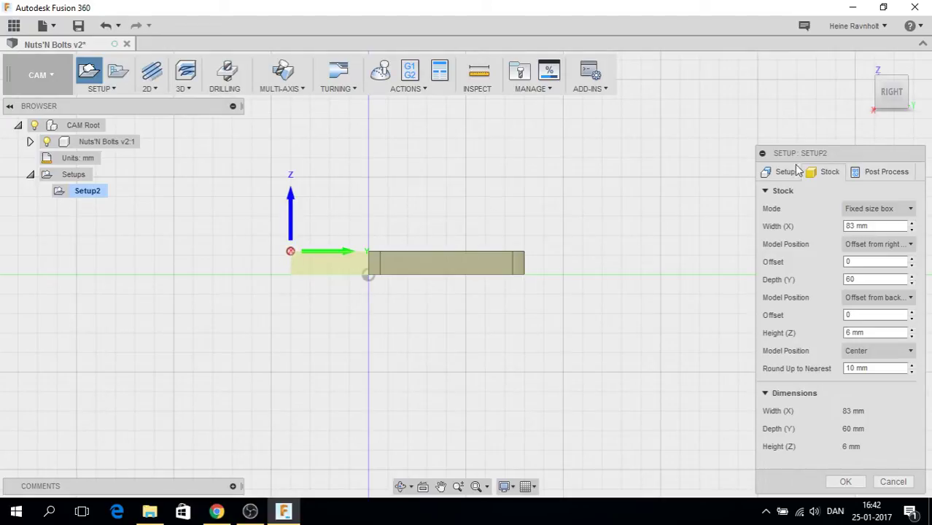
click(864, 67)
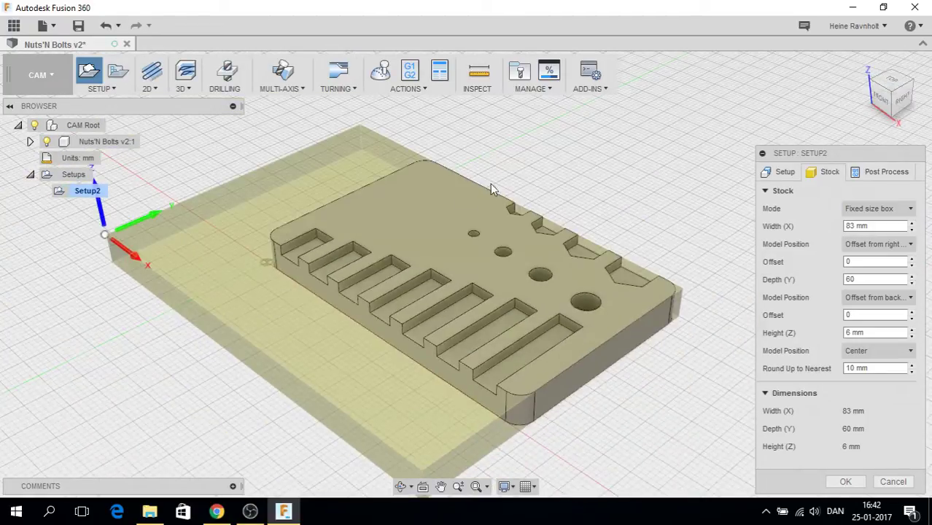
scroll(402, 240, down, 3)
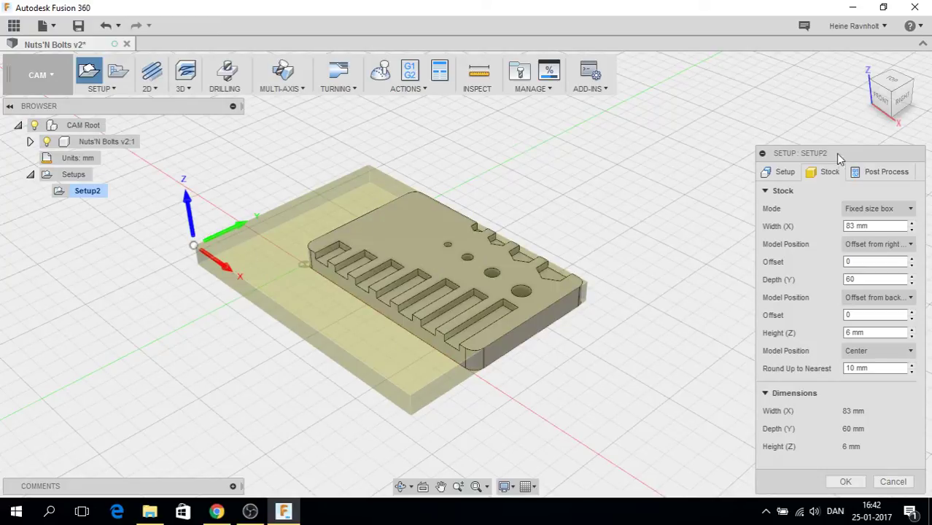
drag(838, 157, 830, 83)
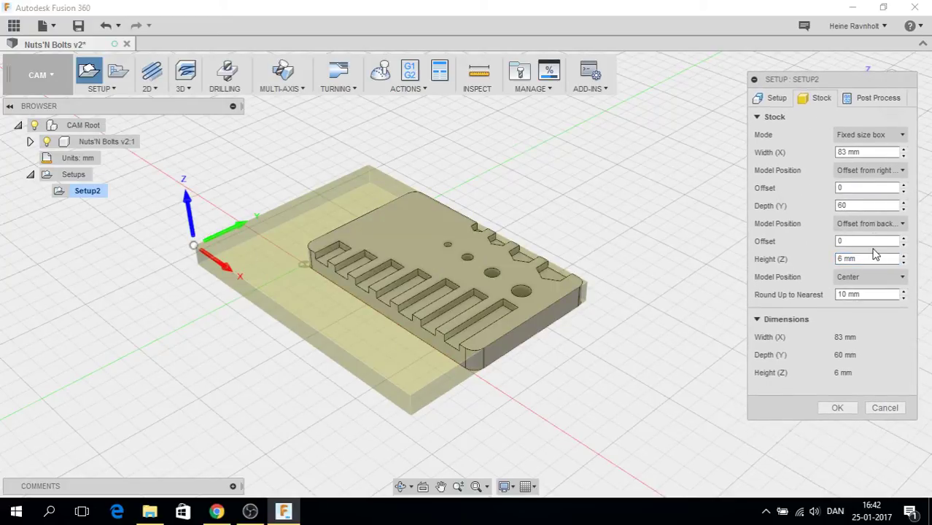
Accept the milling setup with its fixed-size stock box and corner work origin.
click(836, 408)
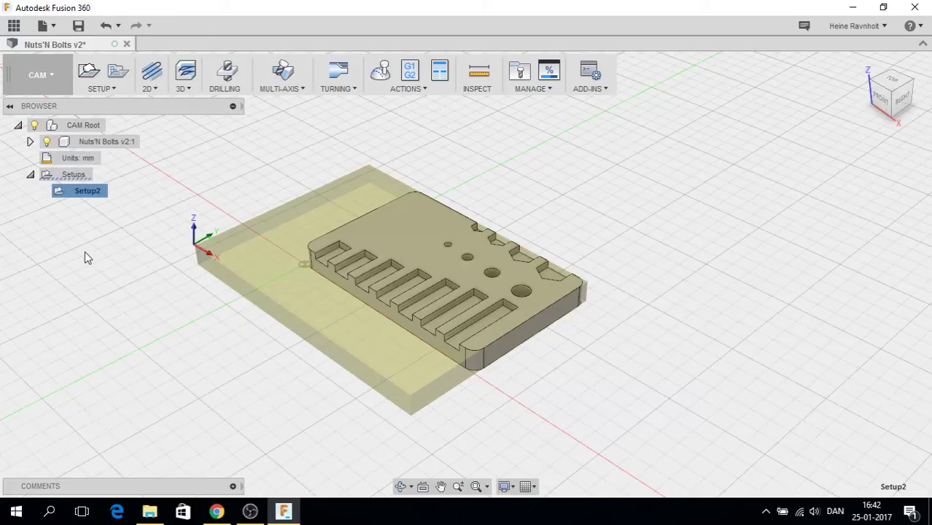
scroll(153, 252, up, 2)
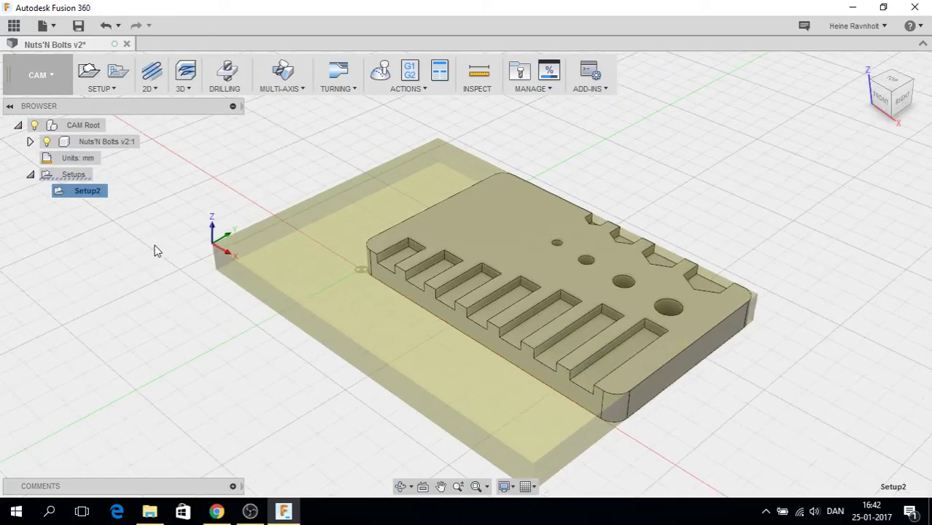
scroll(208, 266, up, 1)
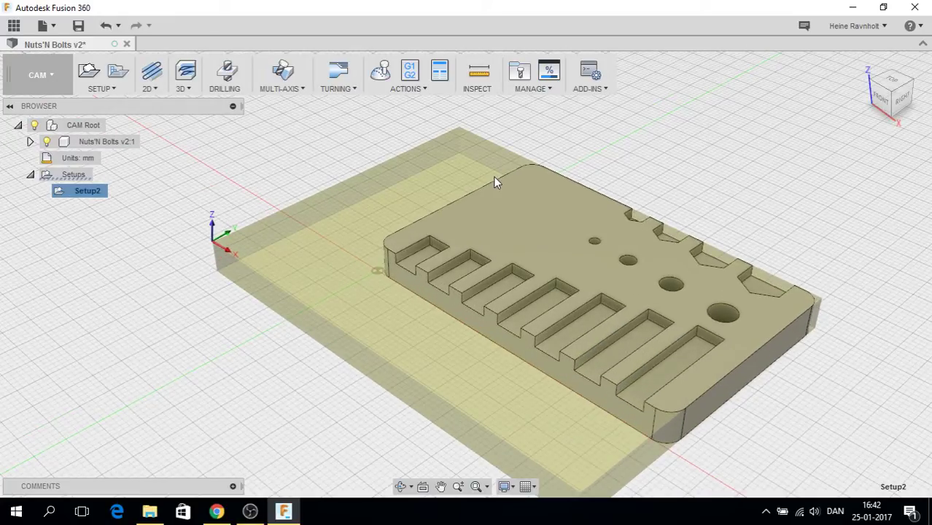
scroll(507, 178, down, 2)
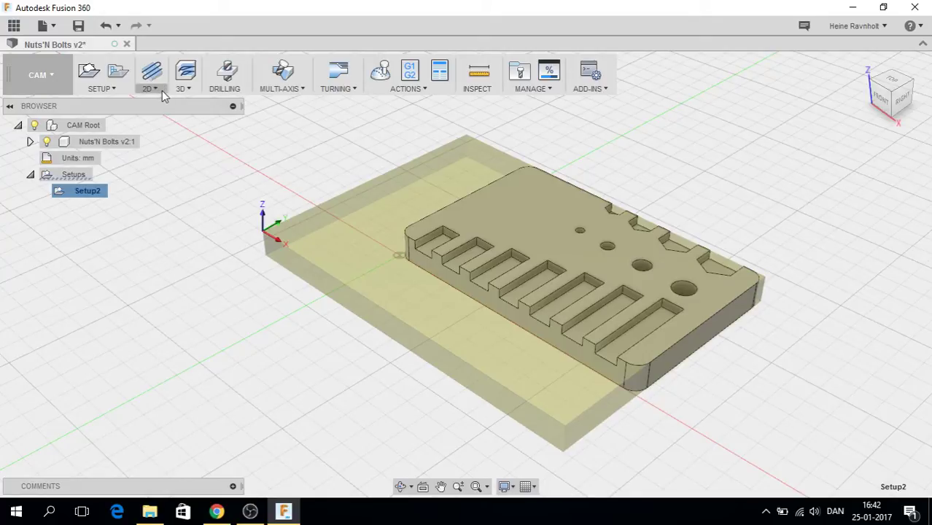
Start a 2D Adaptive Clearing operation in the new setup.
click(162, 93)
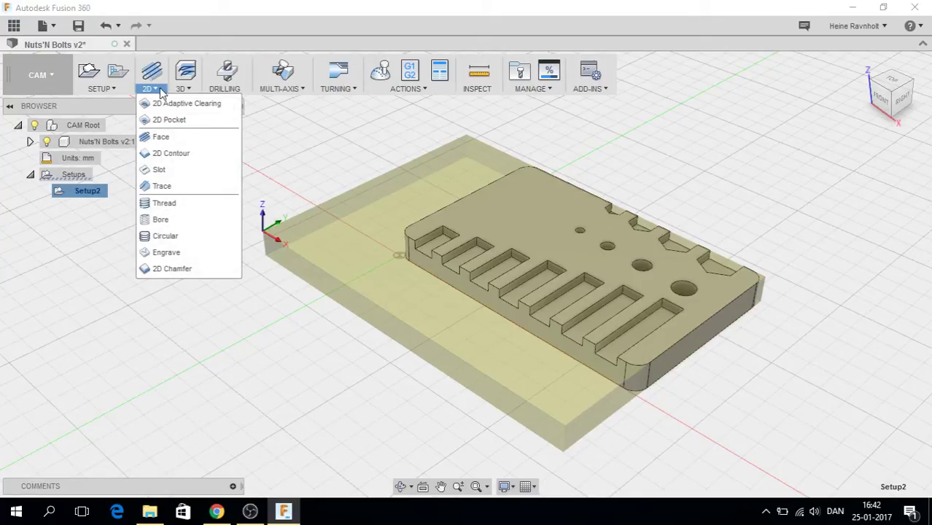
click(184, 90)
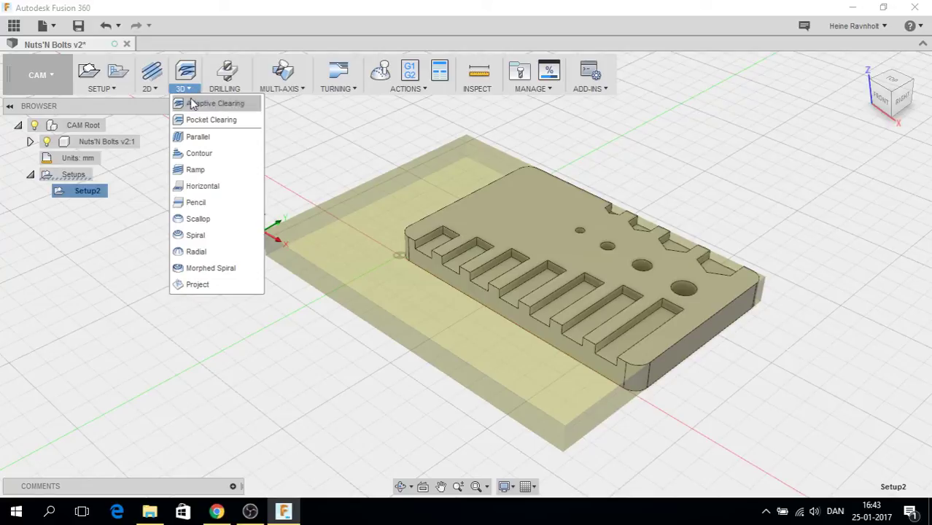
mouse_move(194, 219)
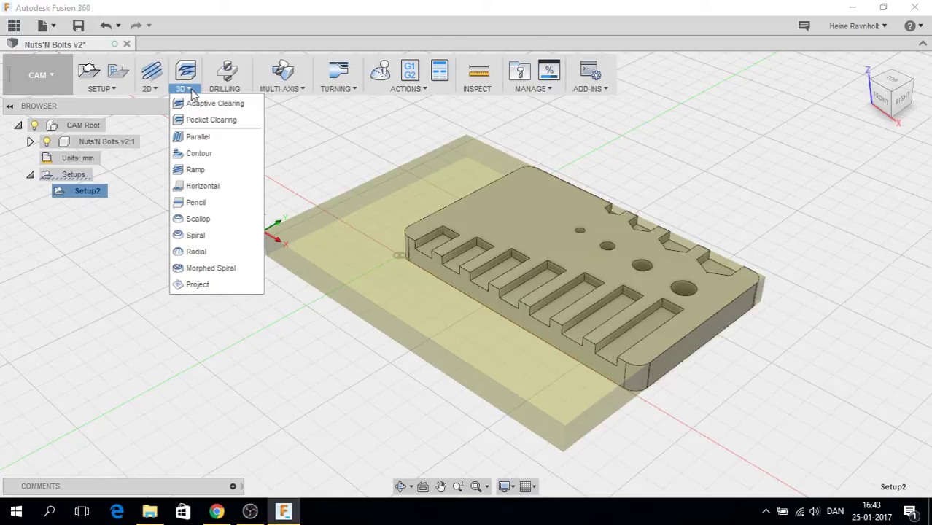
mouse_move(156, 90)
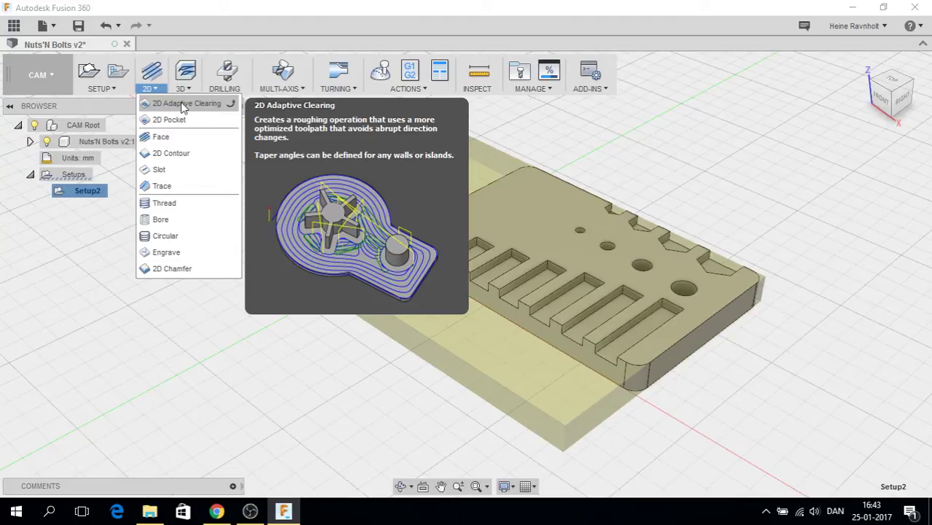
click(182, 105)
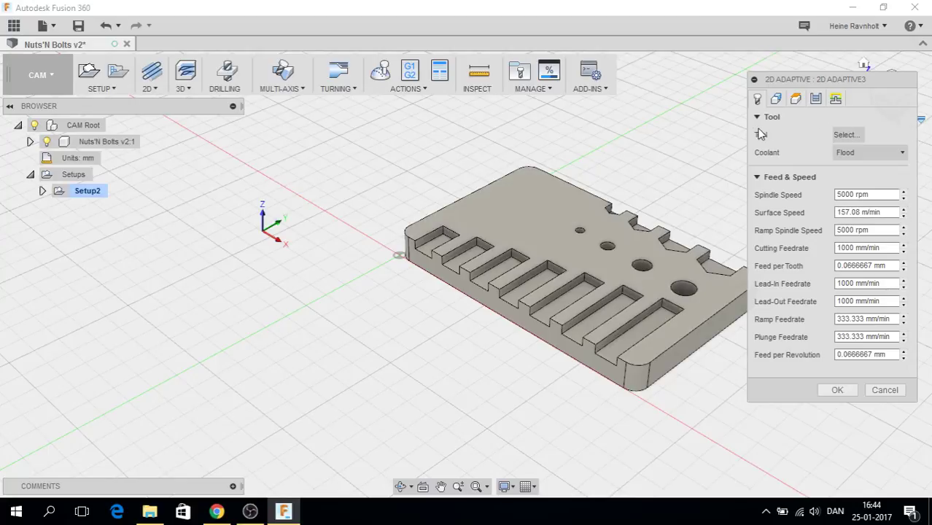
Assign the Ø1.58 mm flat solid carbide end mill from the local library and set the ramp spindle speed to 12000 rpm.
click(845, 136)
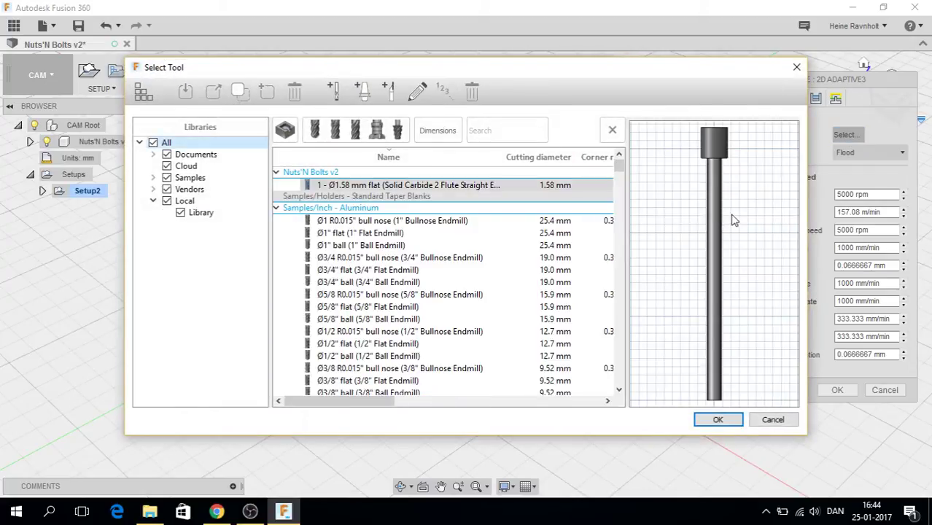
click(143, 94)
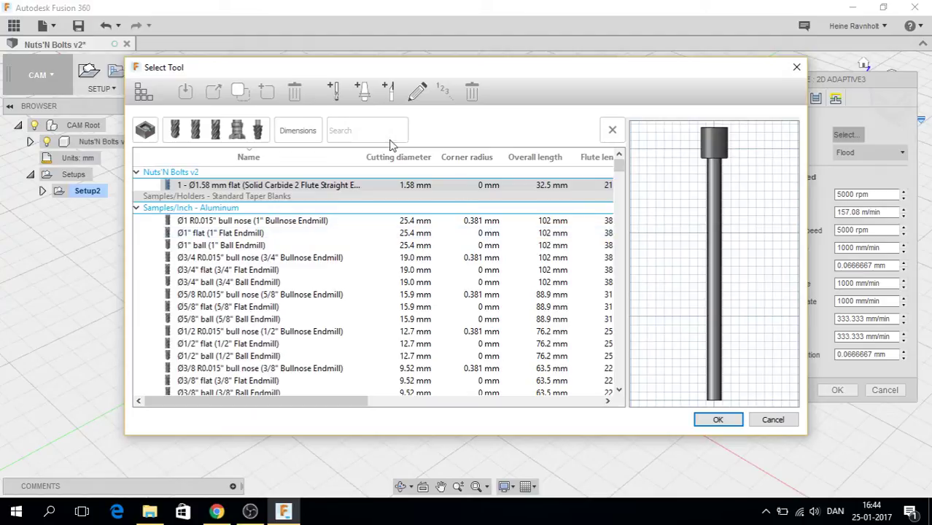
click(148, 97)
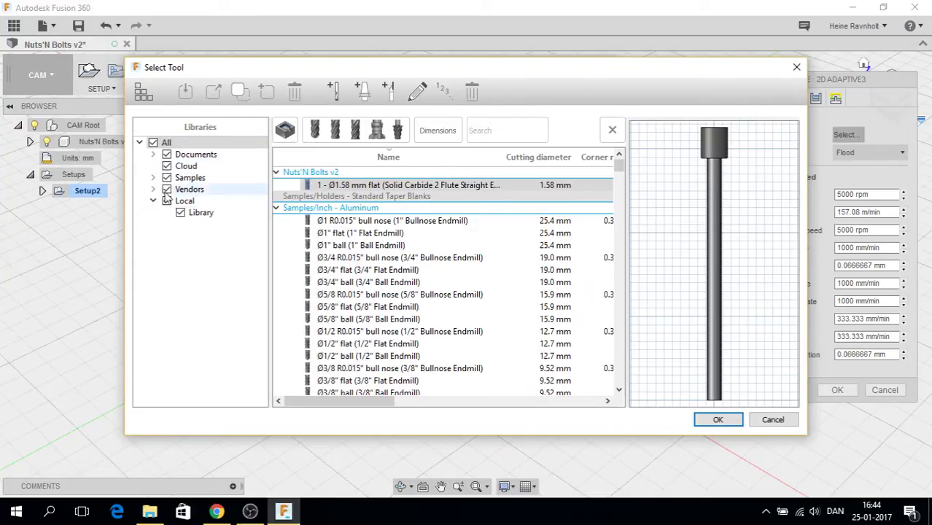
click(194, 214)
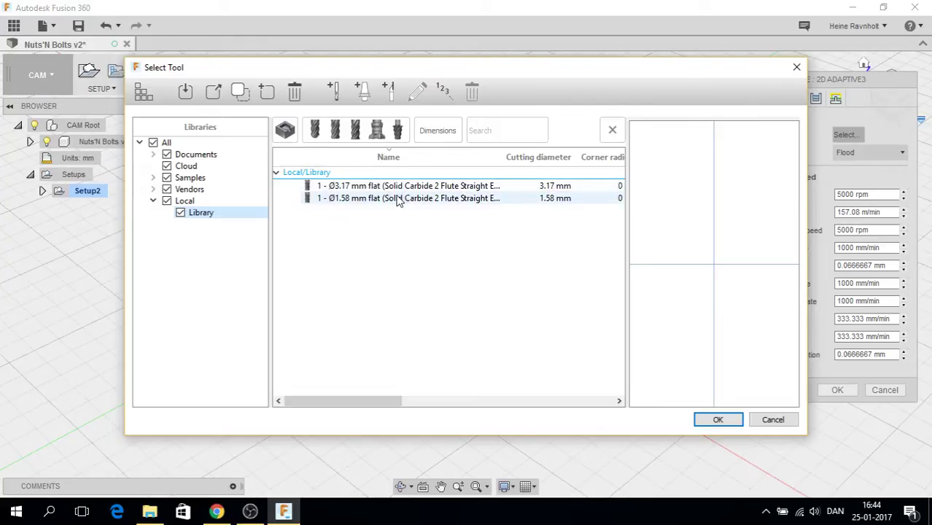
click(461, 188)
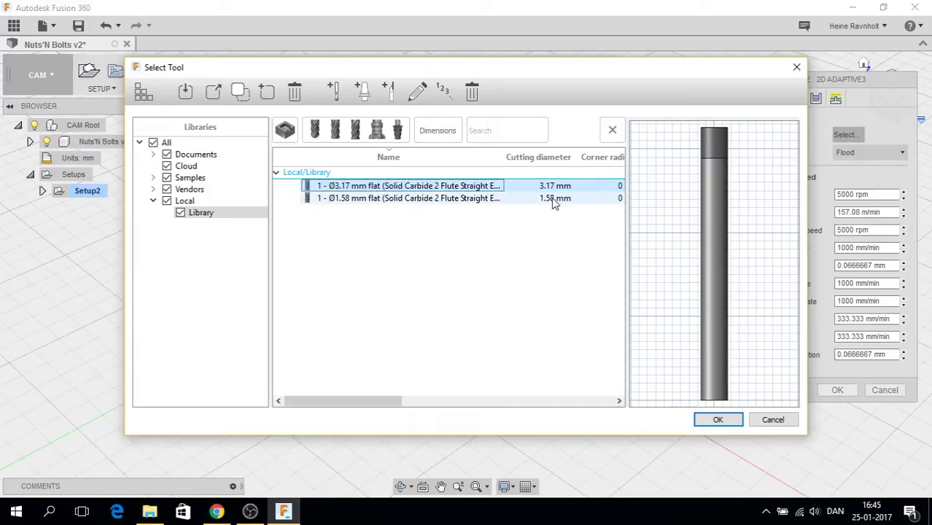
click(494, 204)
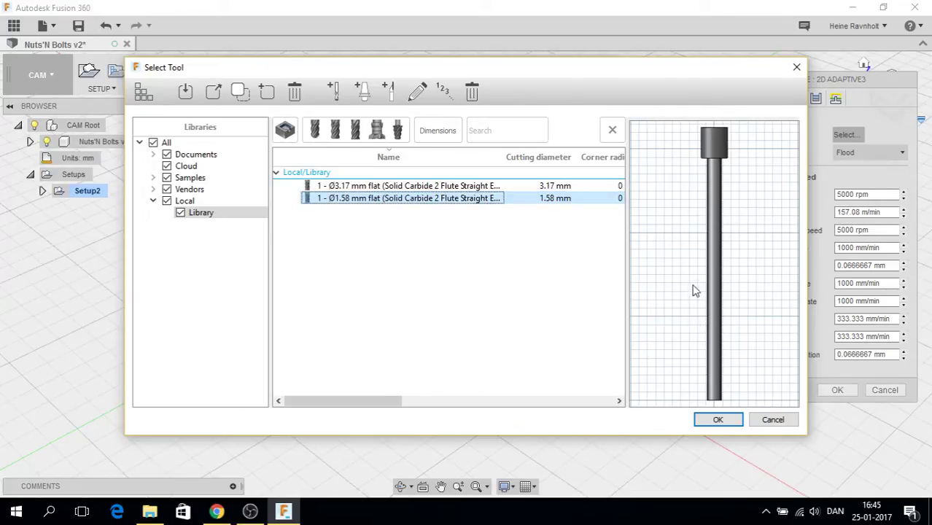
click(717, 420)
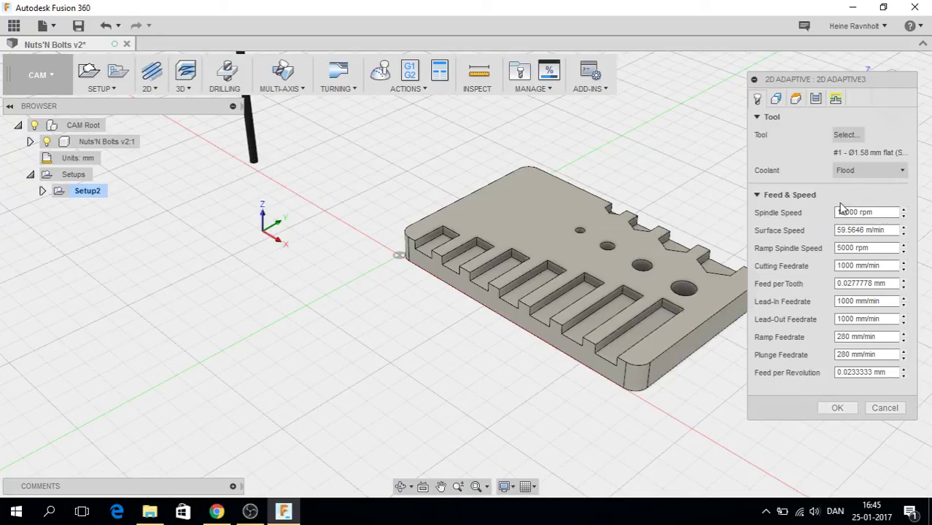
double_click(838, 248)
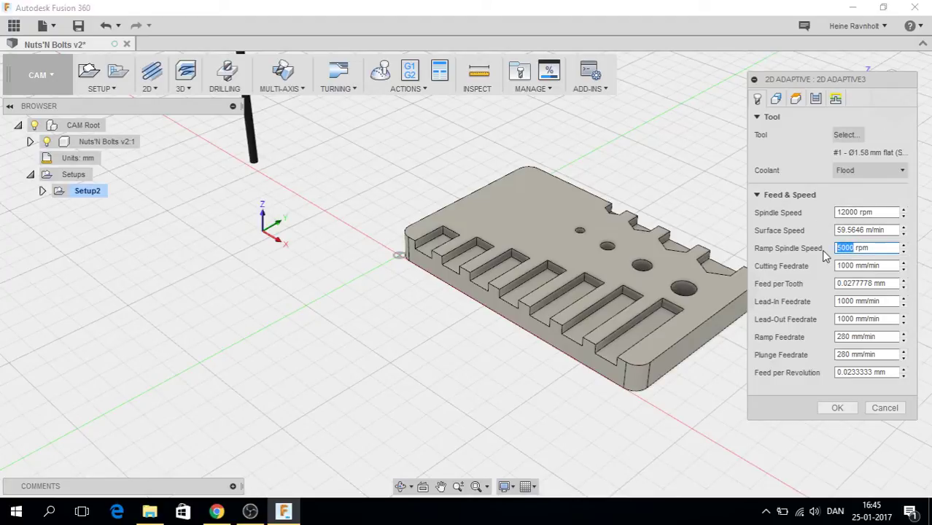
text(12000)
Select the floors of the four hexagonal nut pockets along the plate's edge as pocket geometry.
click(775, 98)
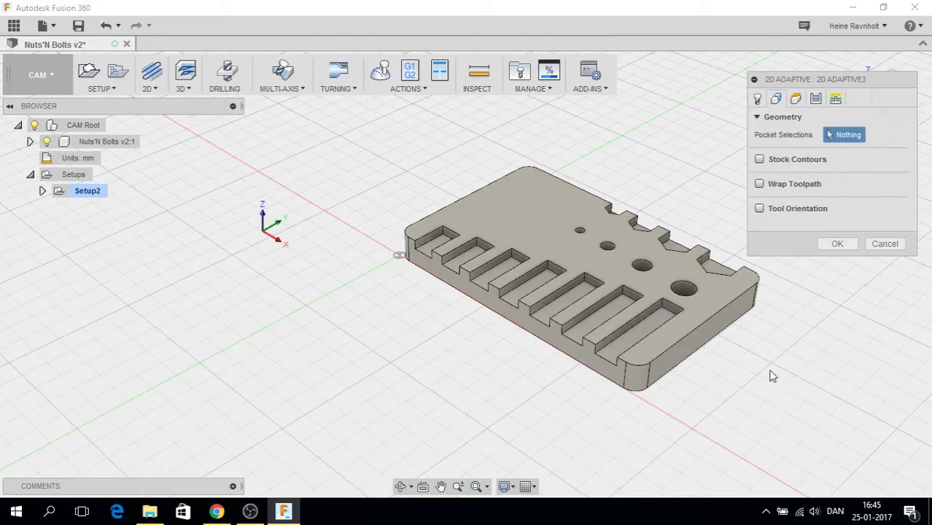
shift+middle_drag(846, 389, 739, 408)
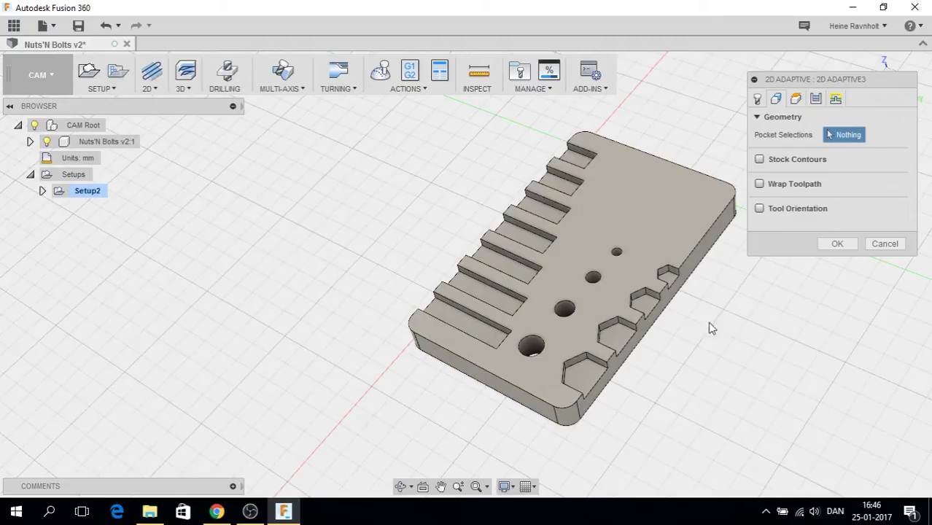
scroll(661, 266, up, 5)
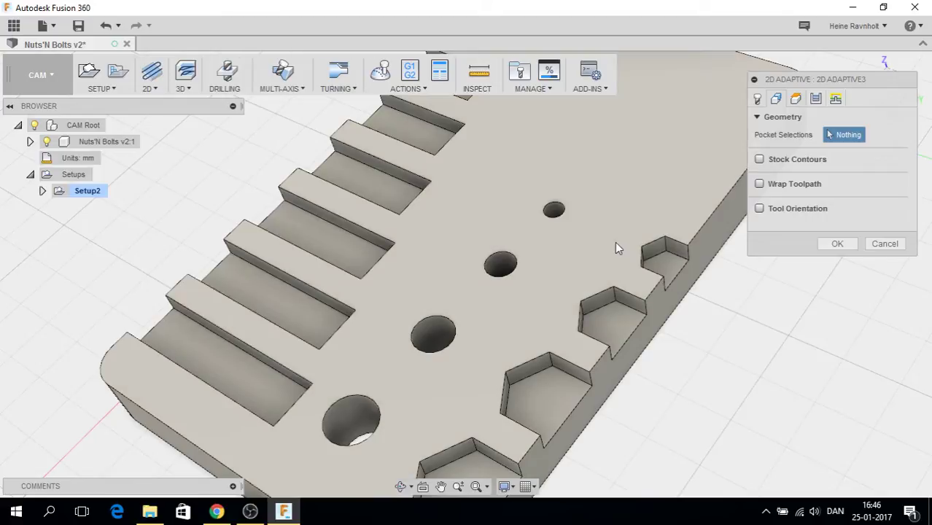
click(666, 264)
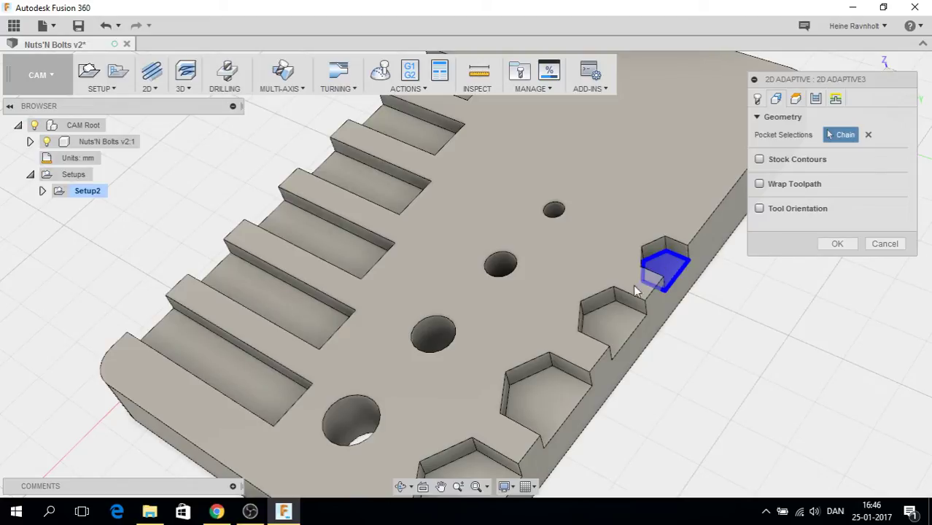
click(617, 323)
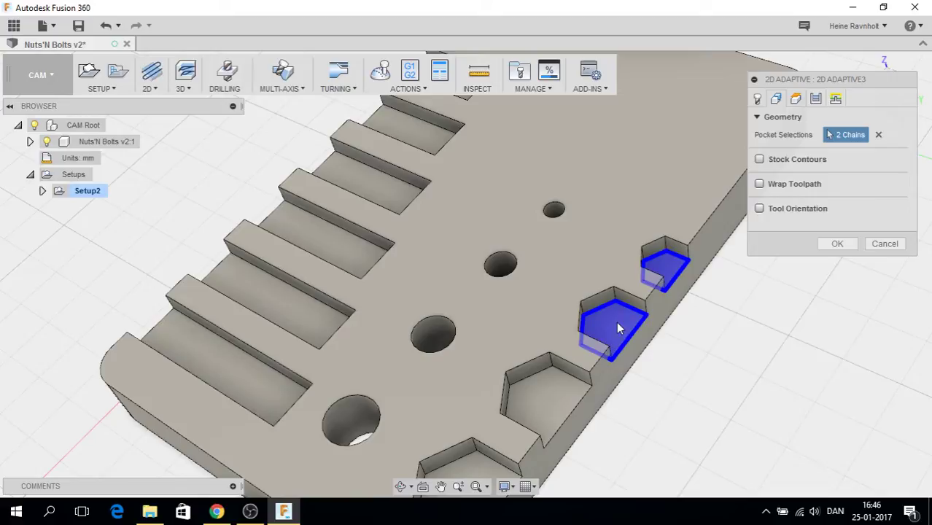
click(553, 400)
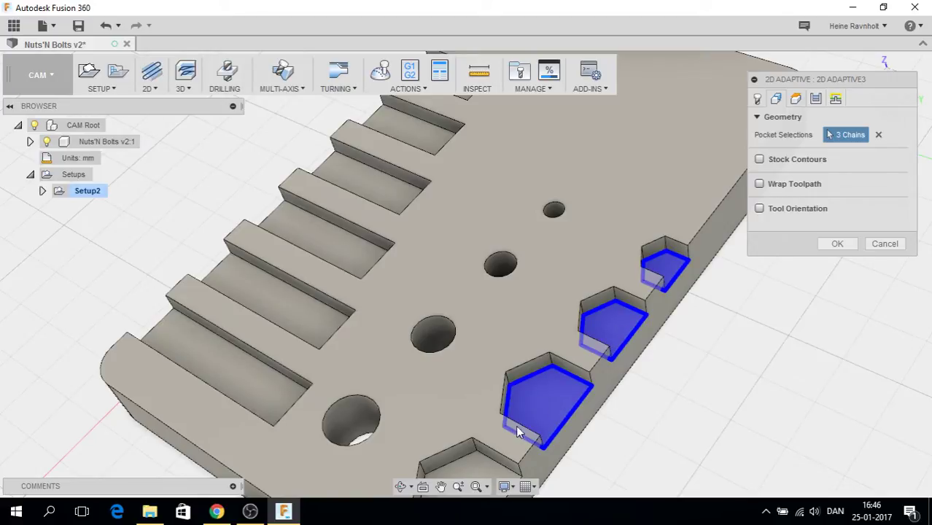
click(476, 468)
Add the floors of all seven rectangular bolt slots on the opposite edge to the pocket selections.
scroll(437, 368, down, 3)
shift+middle_drag(430, 372, 541, 355)
scroll(543, 357, up, 2)
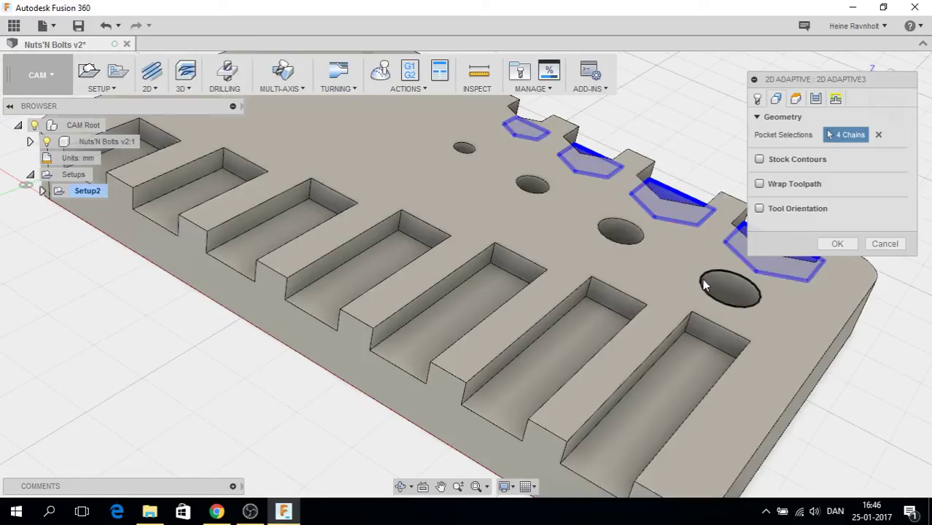
scroll(652, 417, down, 3)
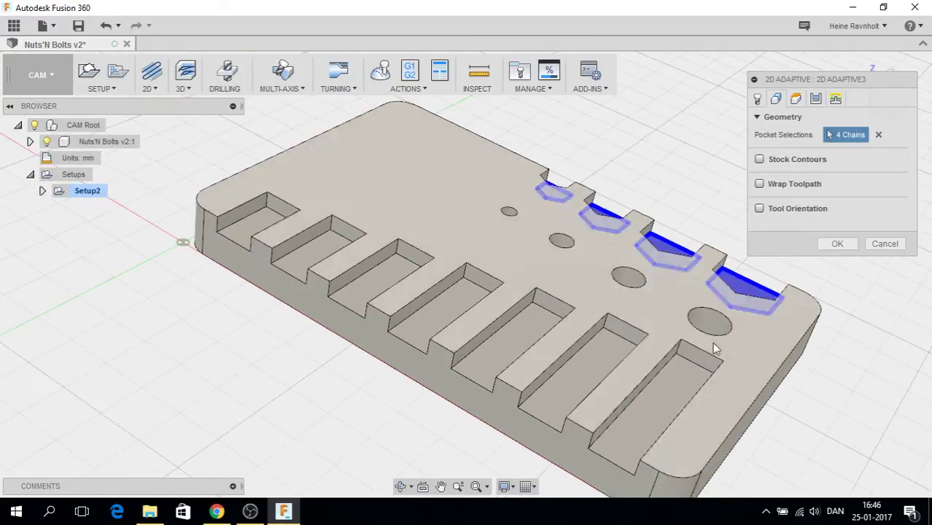
click(645, 416)
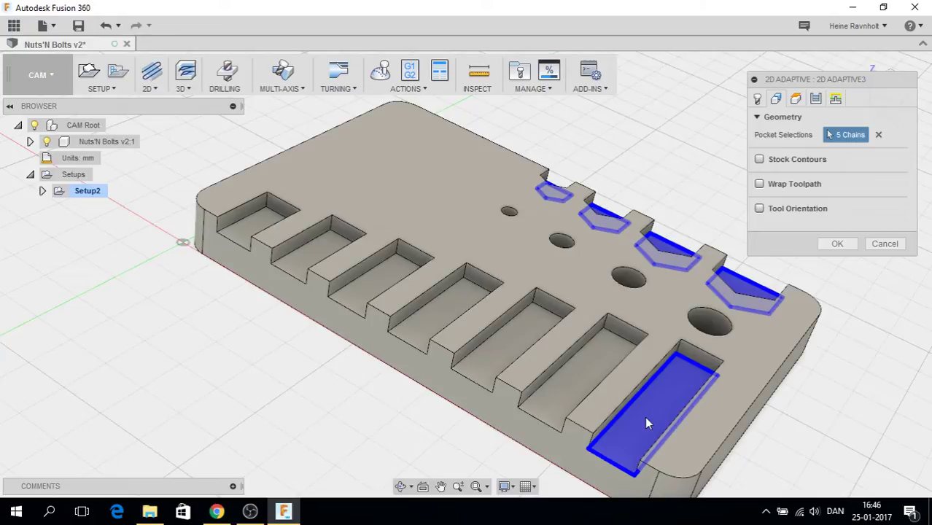
click(584, 380)
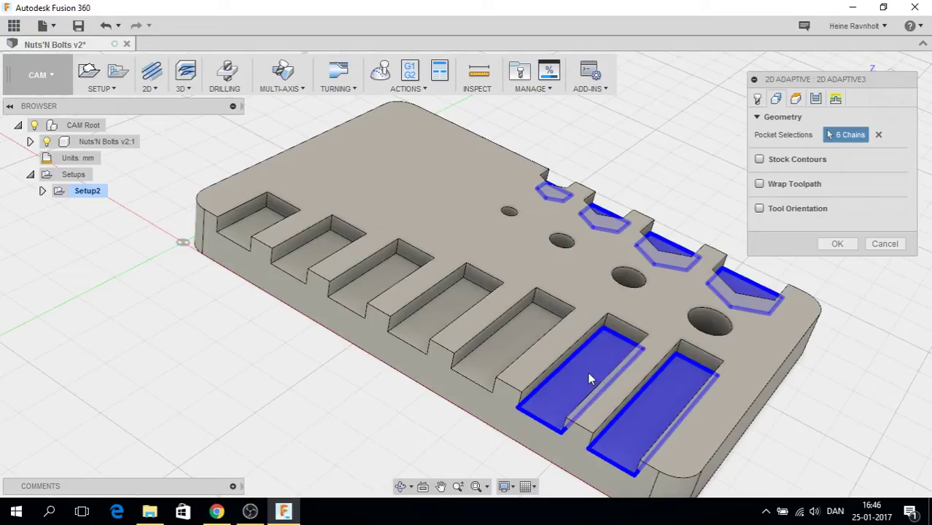
click(519, 341)
click(437, 323)
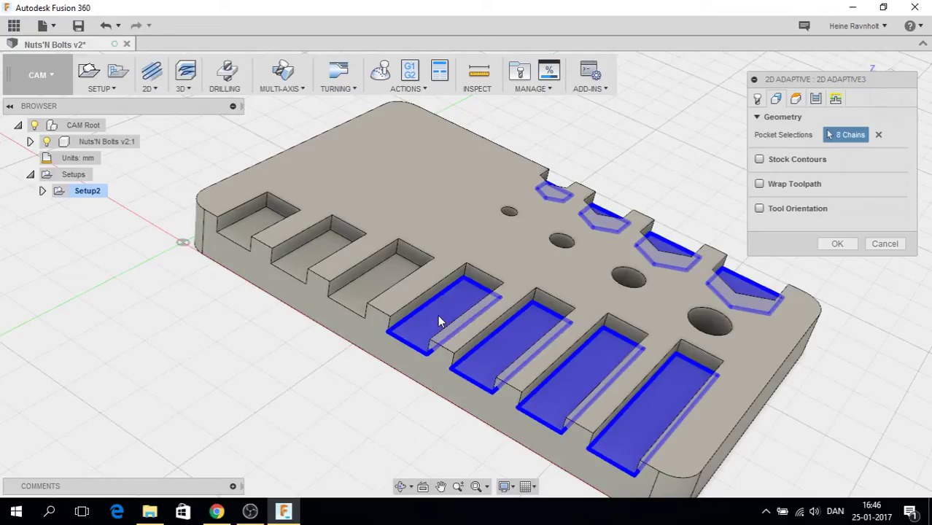
click(365, 282)
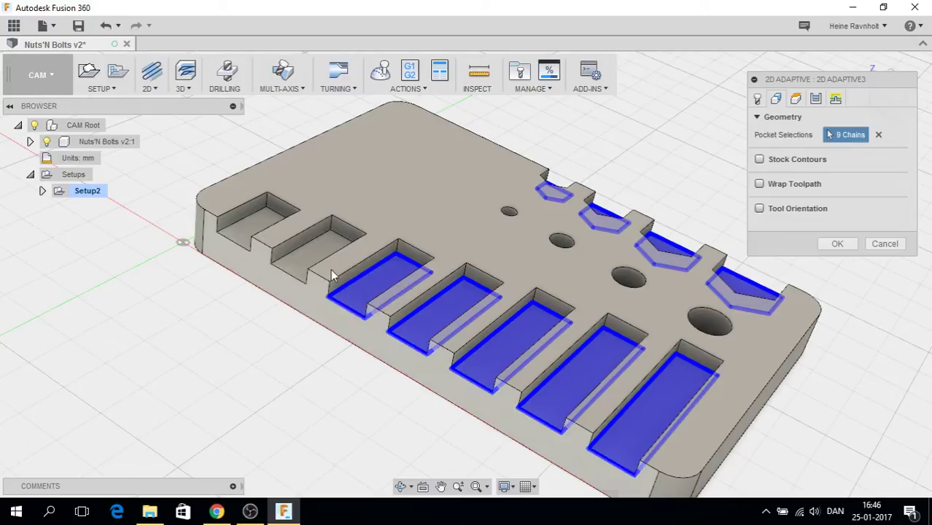
click(304, 256)
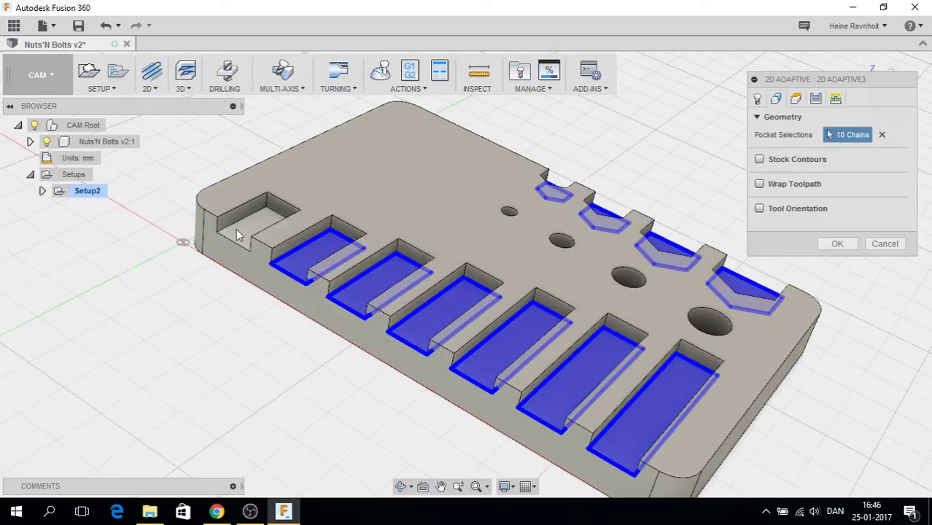
click(236, 229)
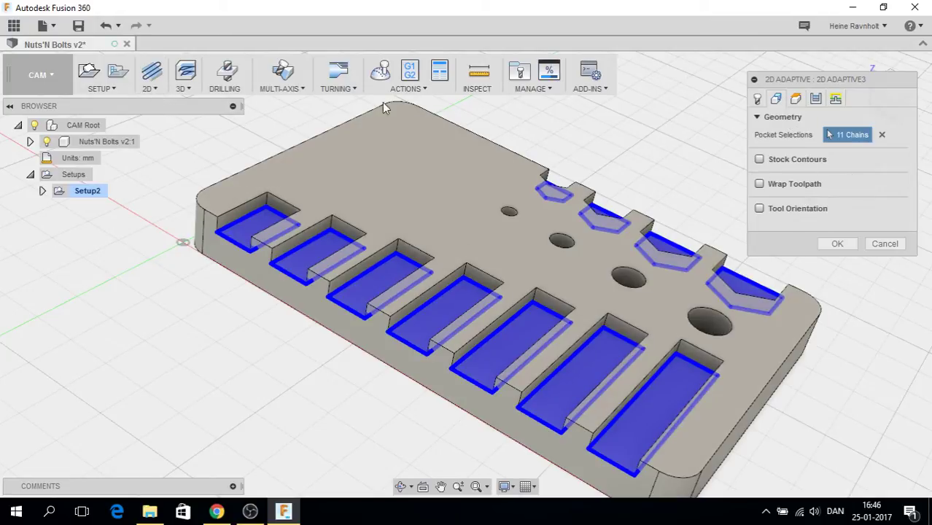
Set the adaptive clearing's retract height offset to 3 mm above the stock top.
click(796, 99)
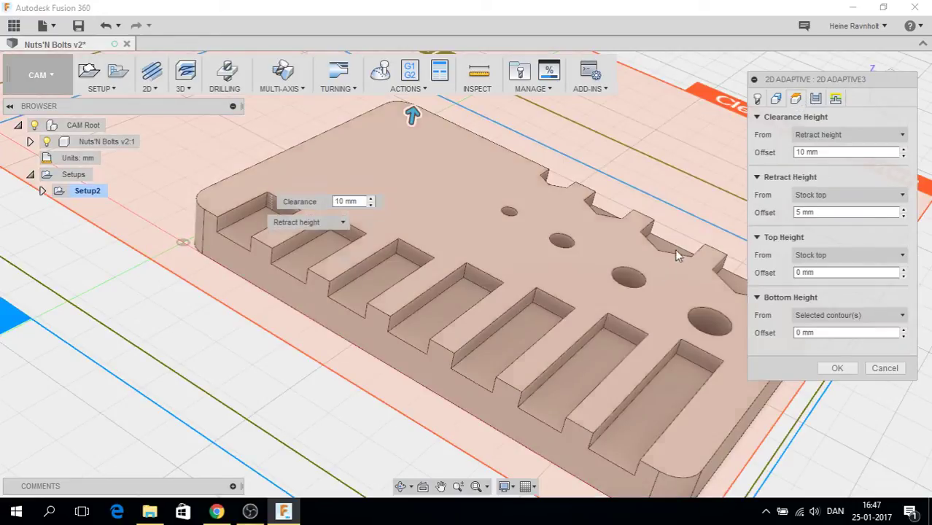
scroll(505, 210, down, 3)
scroll(511, 245, down, 2)
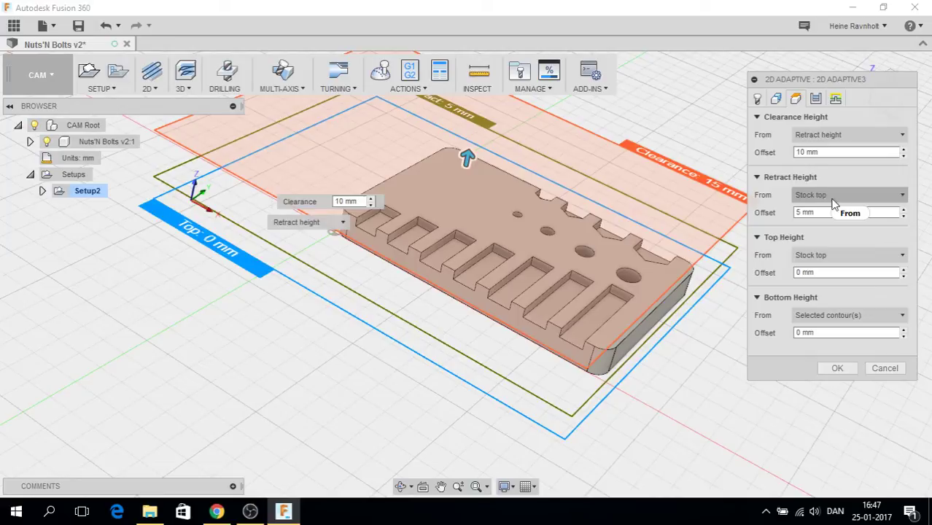
click(903, 215)
click(903, 216)
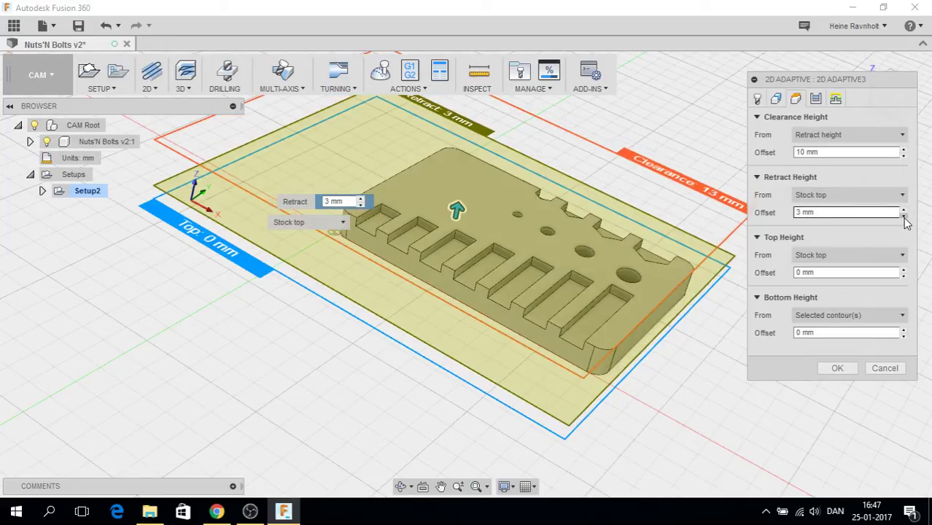
Set the adaptive clearing's clearance height offset to 3 mm above the retract height.
click(903, 155)
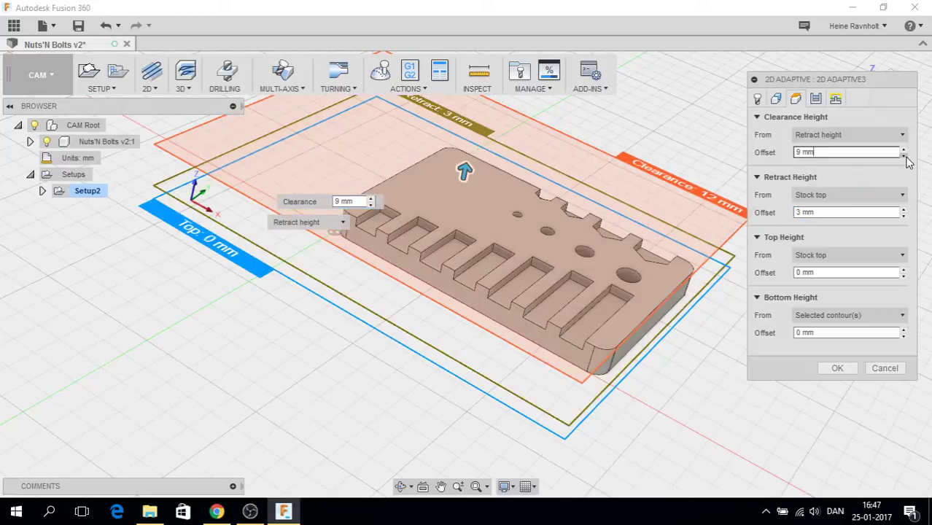
click(904, 155)
click(904, 155)
click(904, 156)
click(904, 155)
click(904, 156)
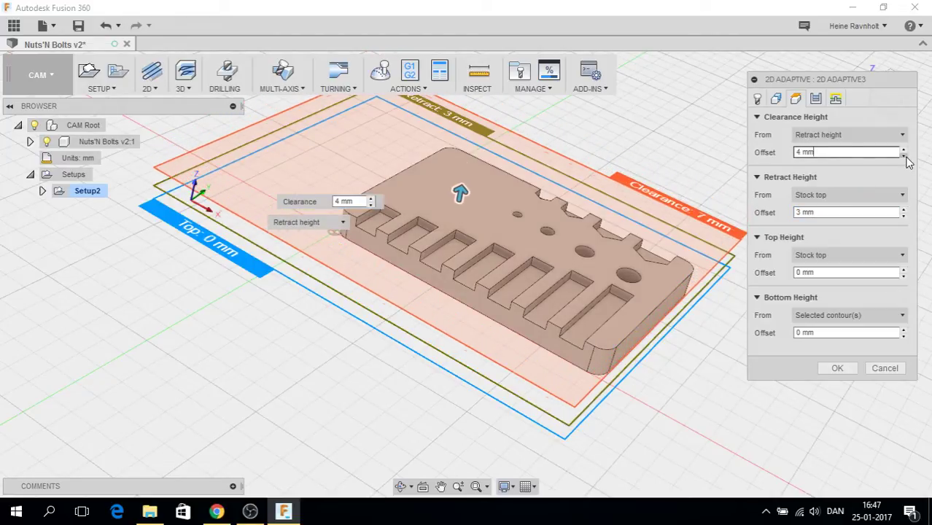
click(904, 156)
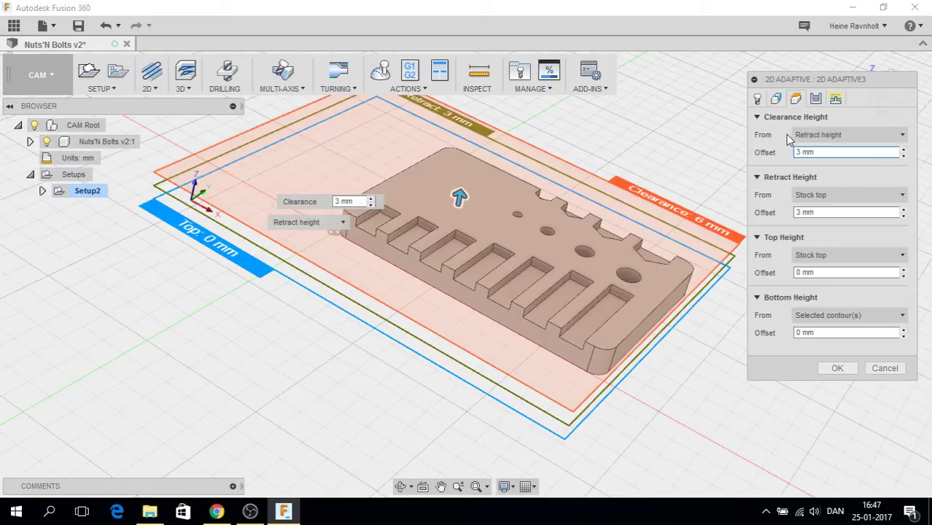
Turn off Stock to Leave in the adaptive clearing's pass settings.
click(817, 100)
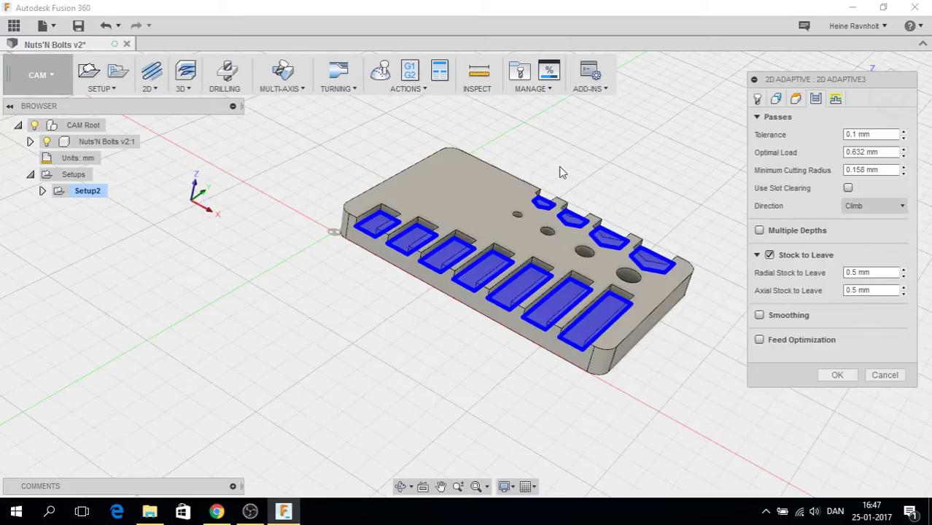
scroll(561, 172, up, 3)
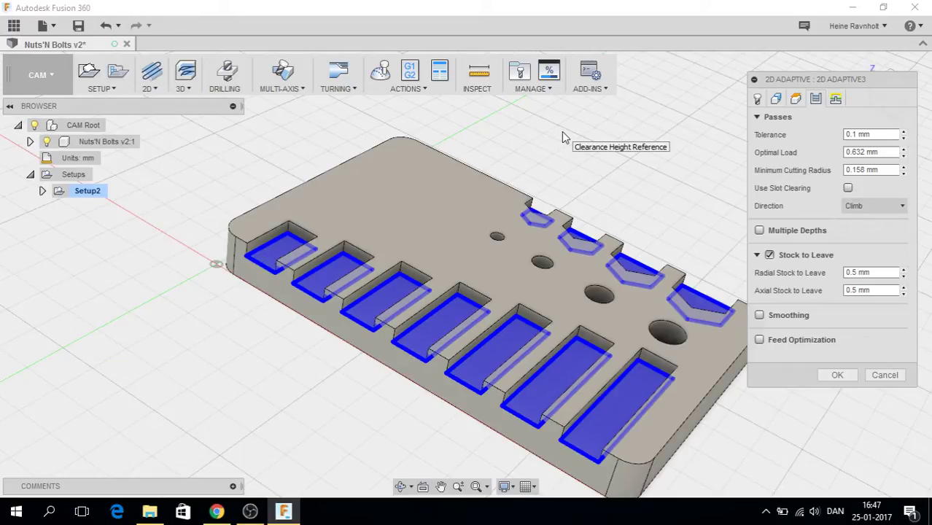
scroll(561, 132, down, 1)
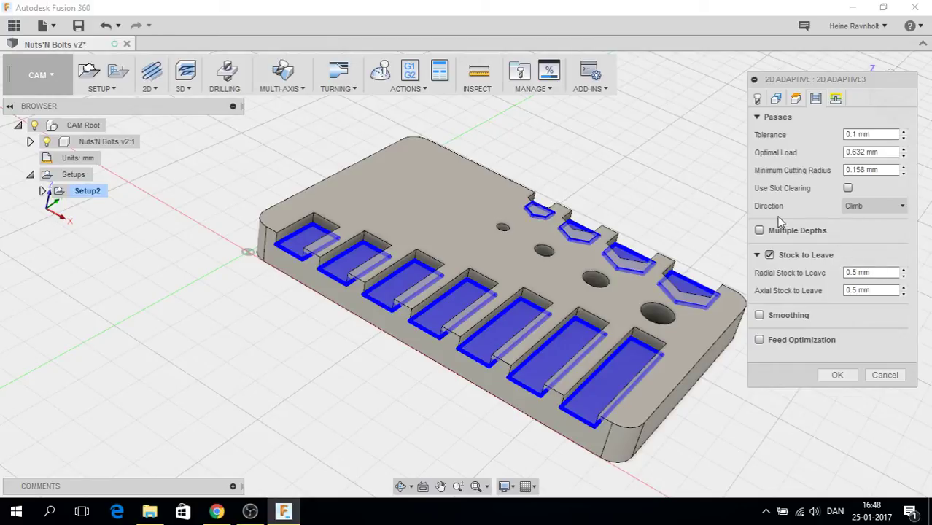
click(769, 255)
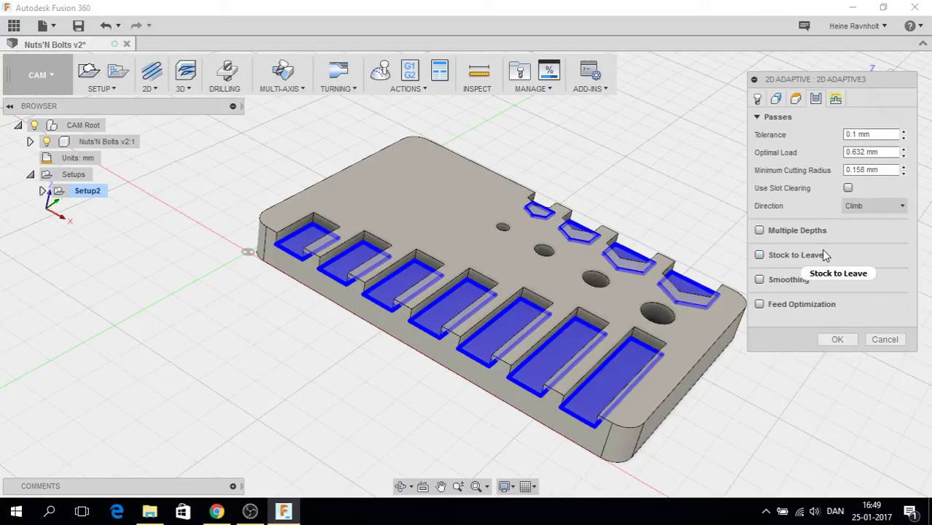
Enable slot clearing for the adaptive passes and confirm the operation to generate its toolpath.
mouse_move(844, 239)
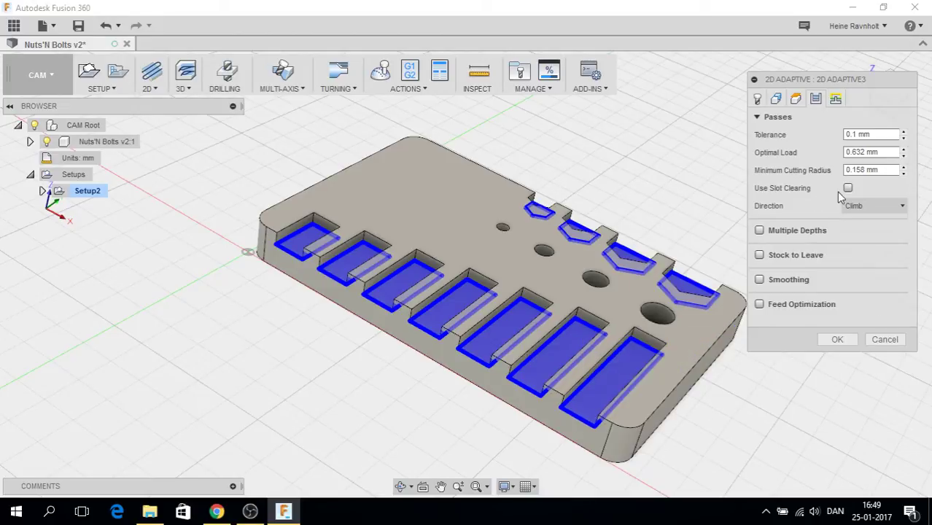
mouse_move(848, 191)
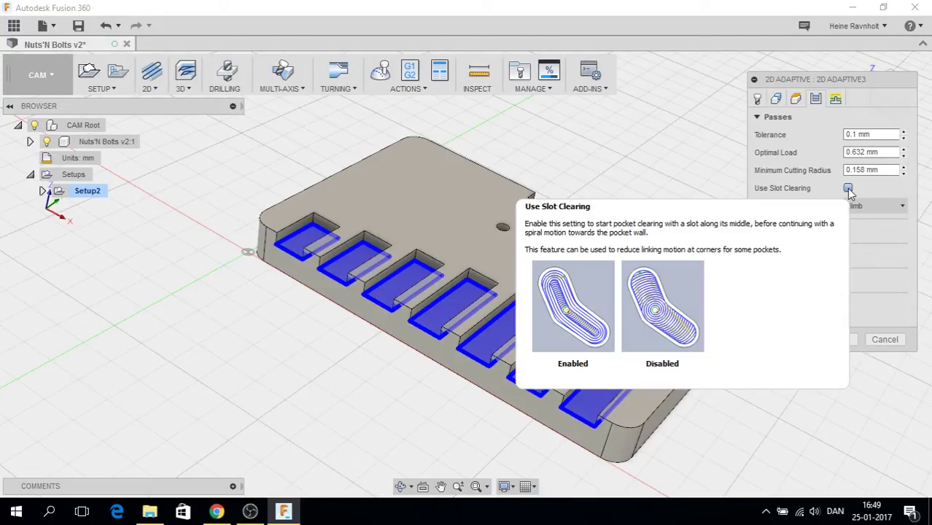
click(848, 189)
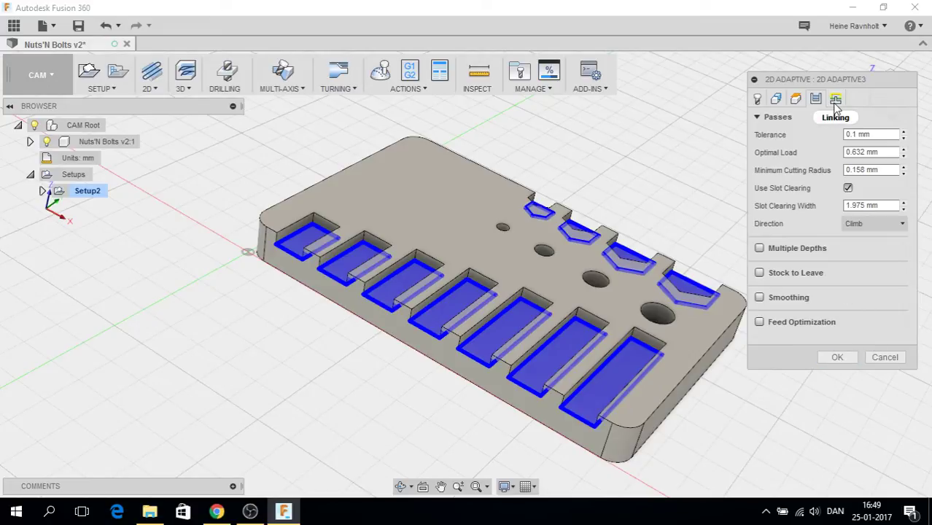
click(836, 358)
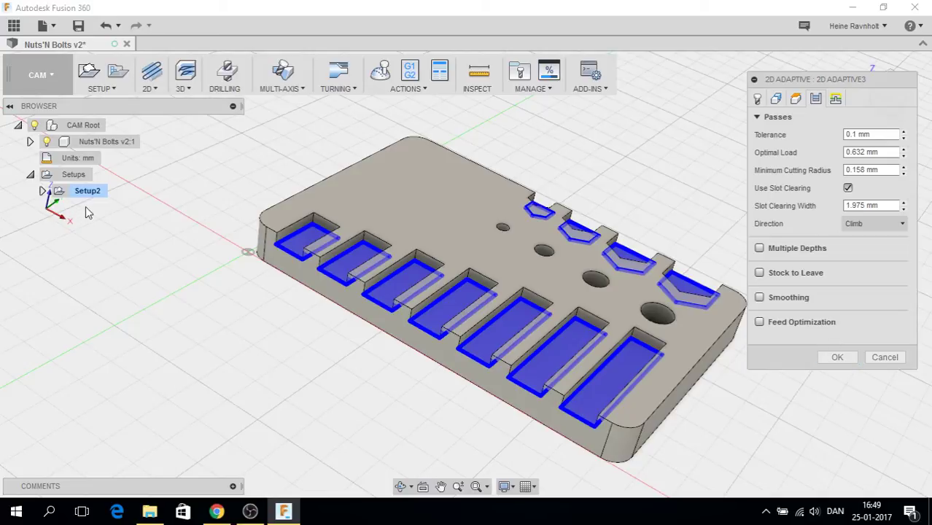
click(838, 358)
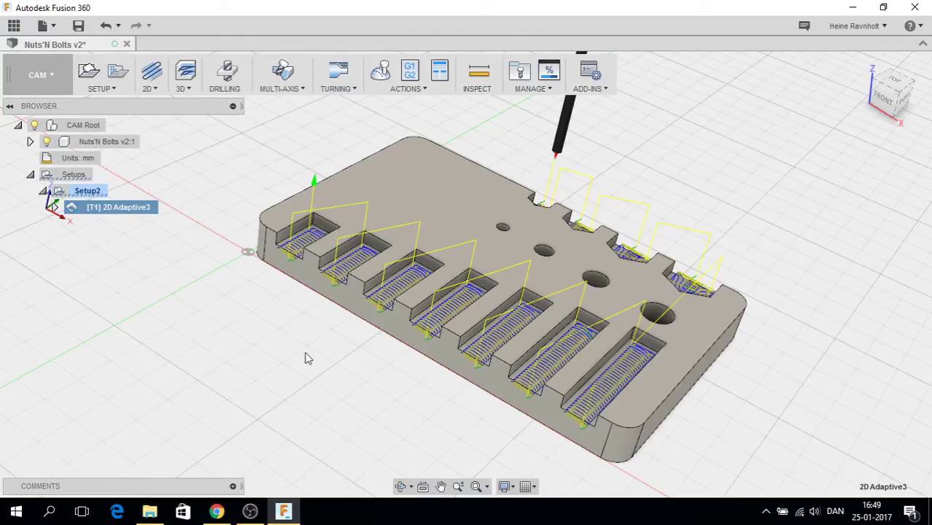
Create a Bore operation on the cylindrical faces of the four round holes, keeping the default heights and pass settings.
click(85, 192)
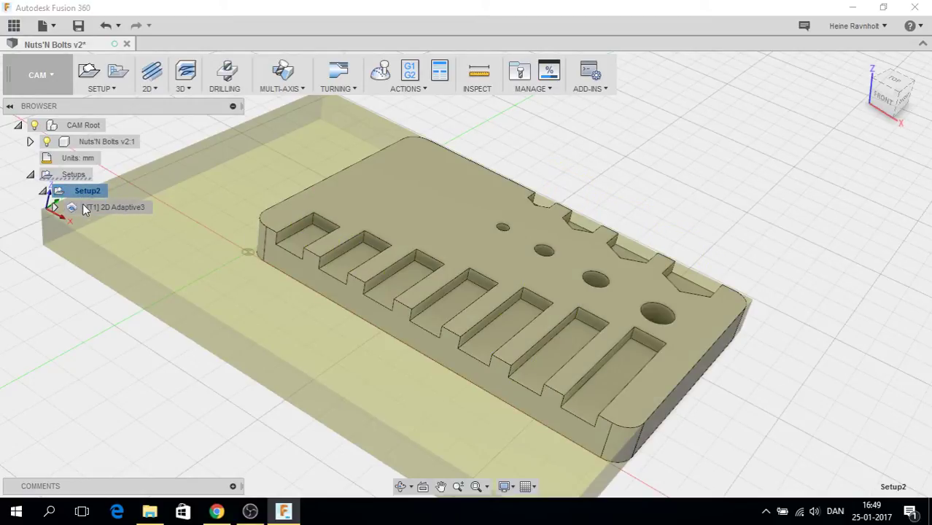
click(85, 209)
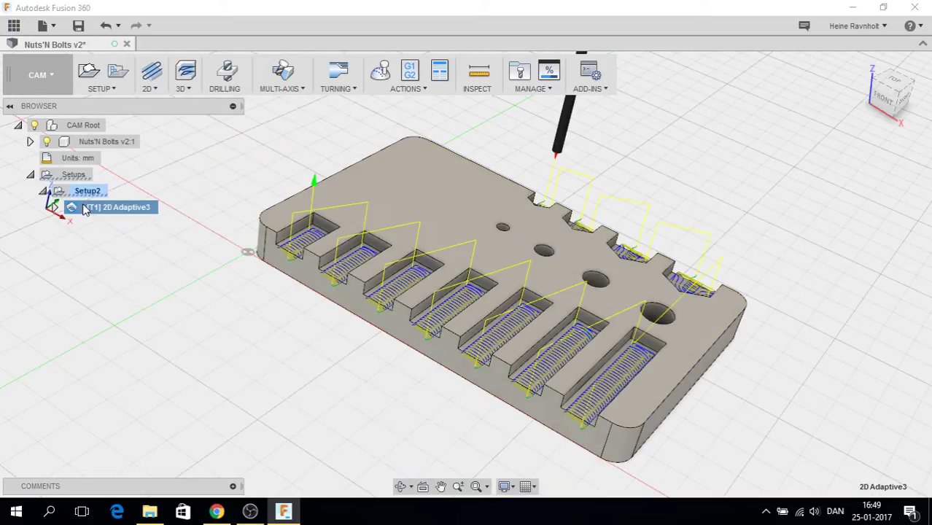
click(152, 89)
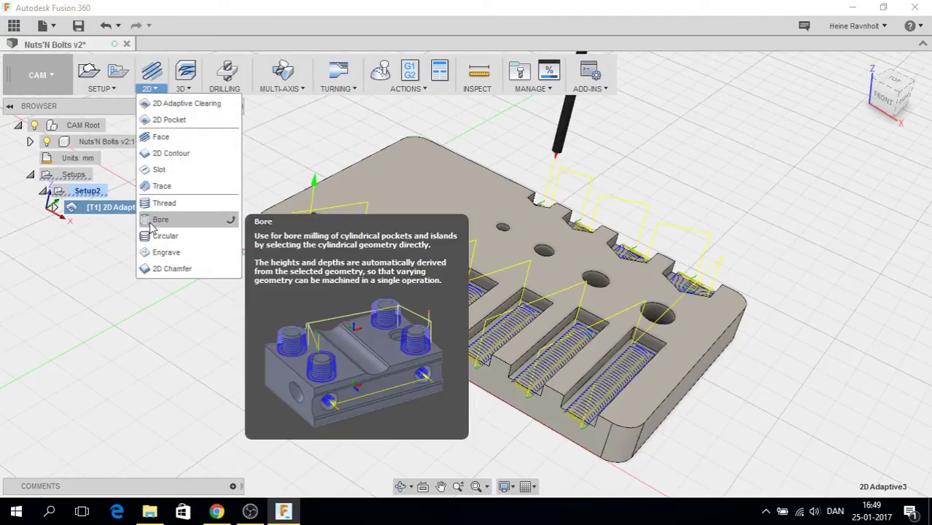
click(157, 220)
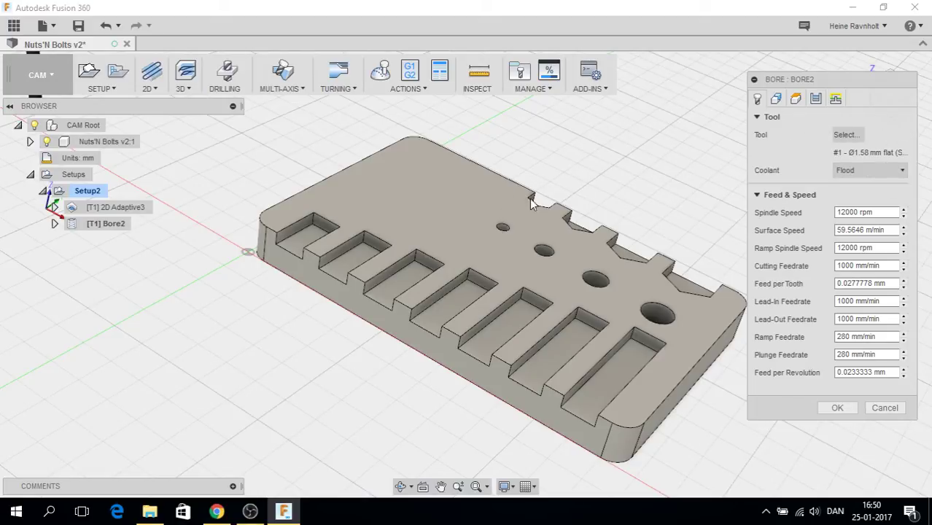
click(775, 99)
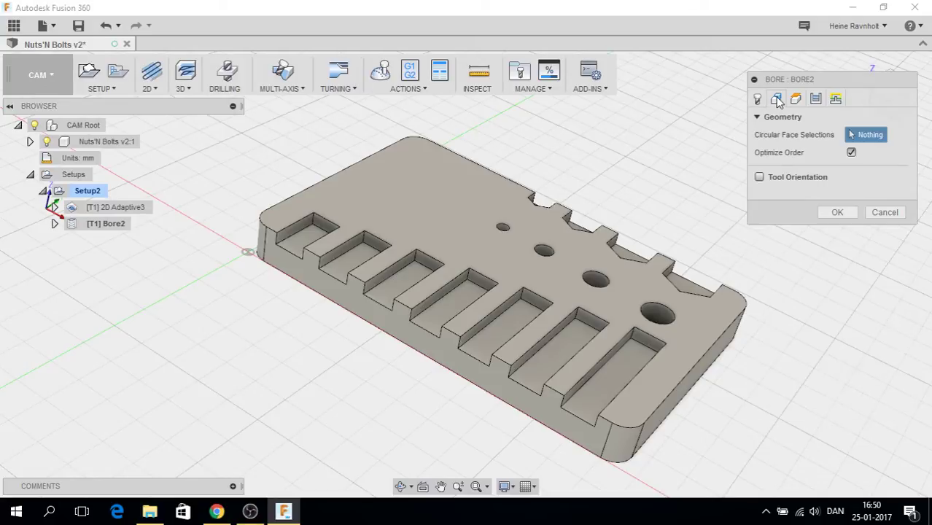
click(501, 228)
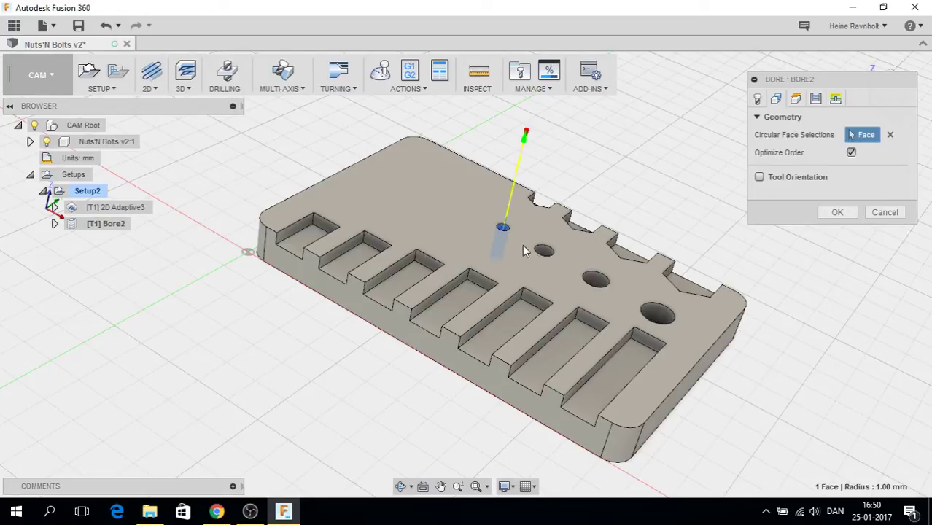
click(543, 251)
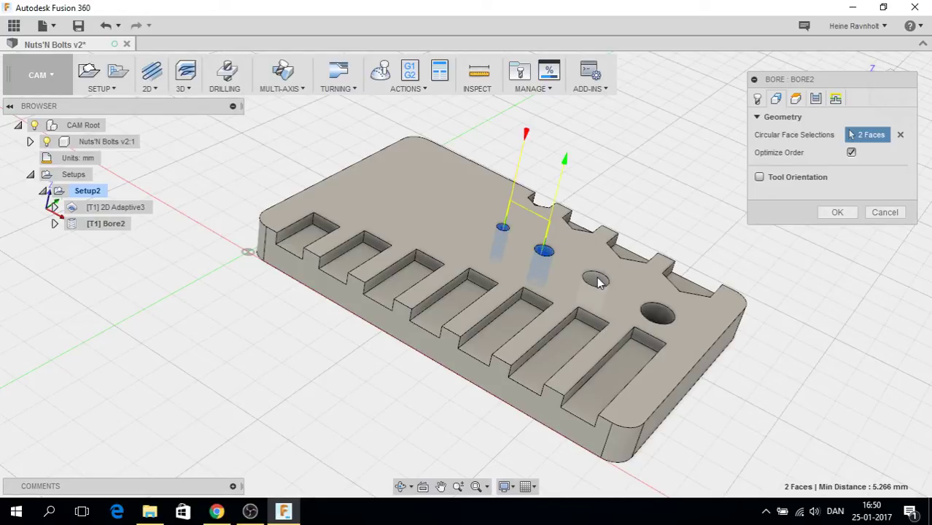
click(596, 281)
click(657, 313)
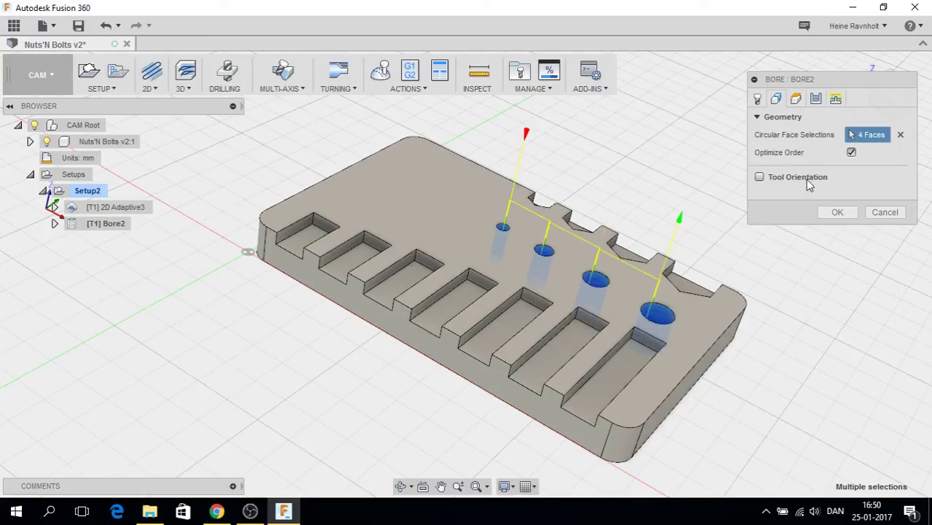
click(795, 99)
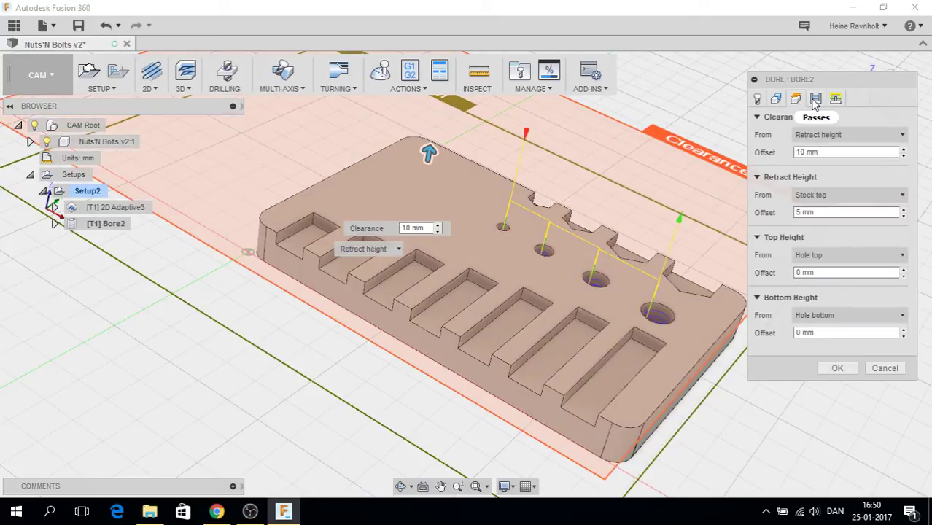
click(816, 102)
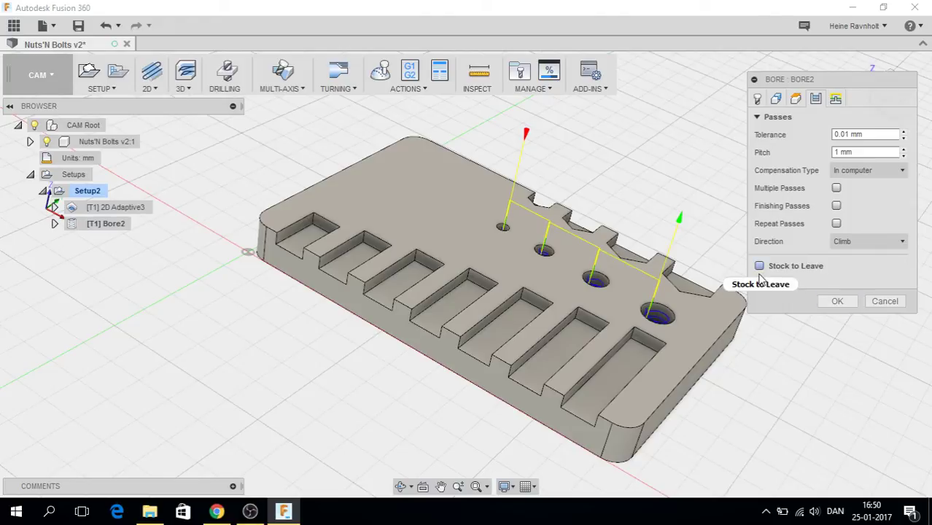
click(837, 302)
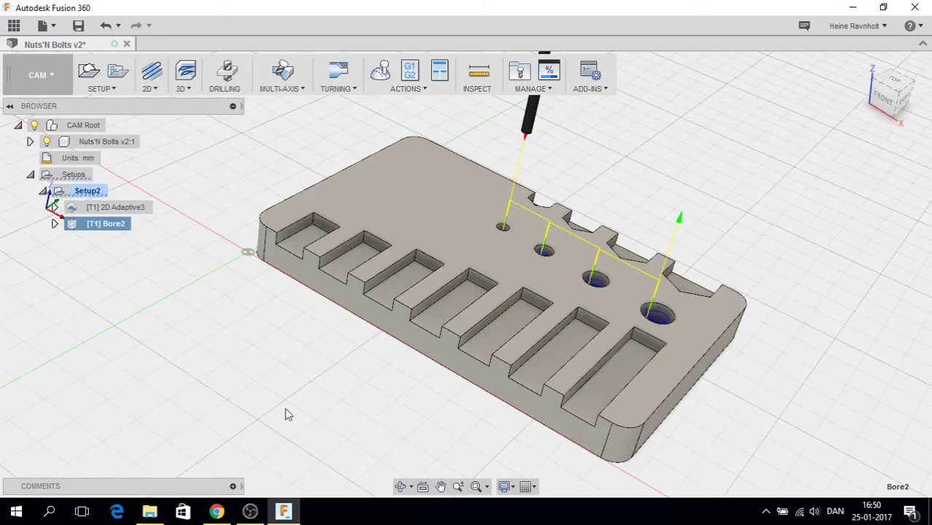
Start a 2D Contour operation in the setup and select the plate's bottom outer edge loop as its contour.
click(86, 192)
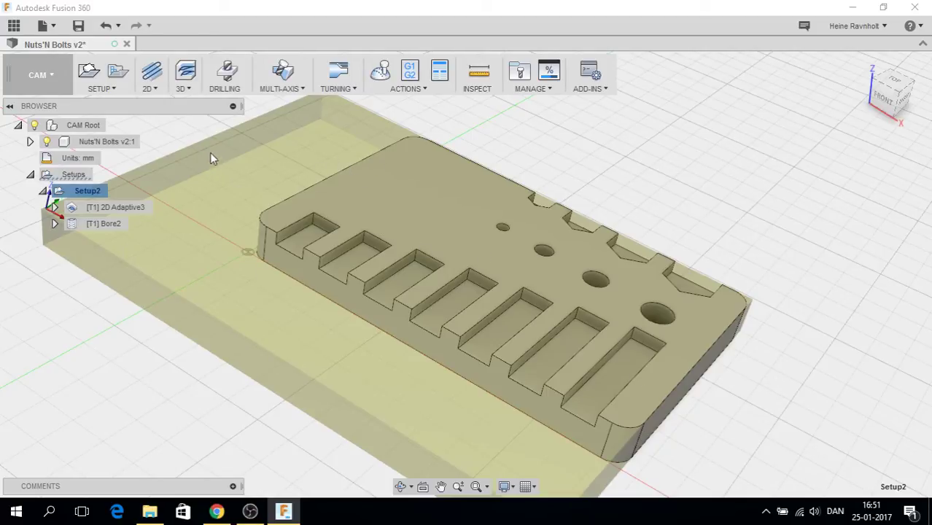
click(156, 89)
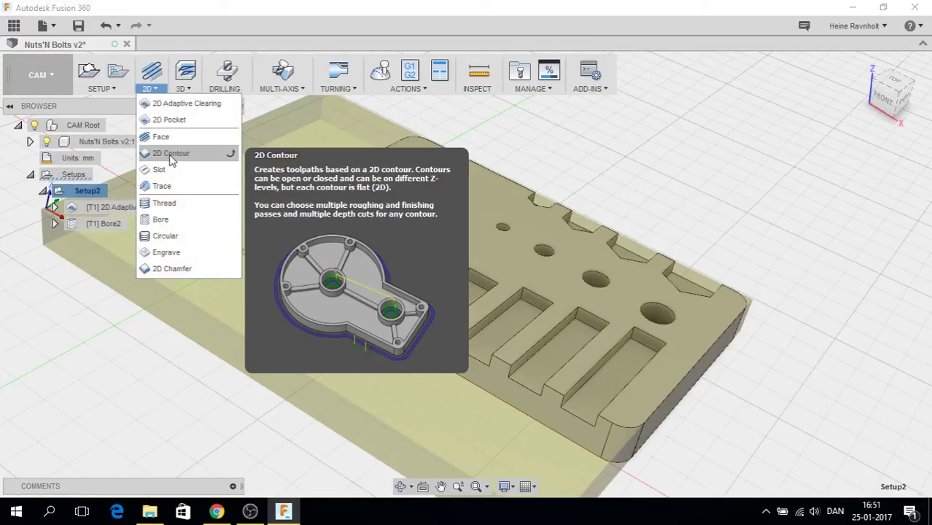
click(172, 155)
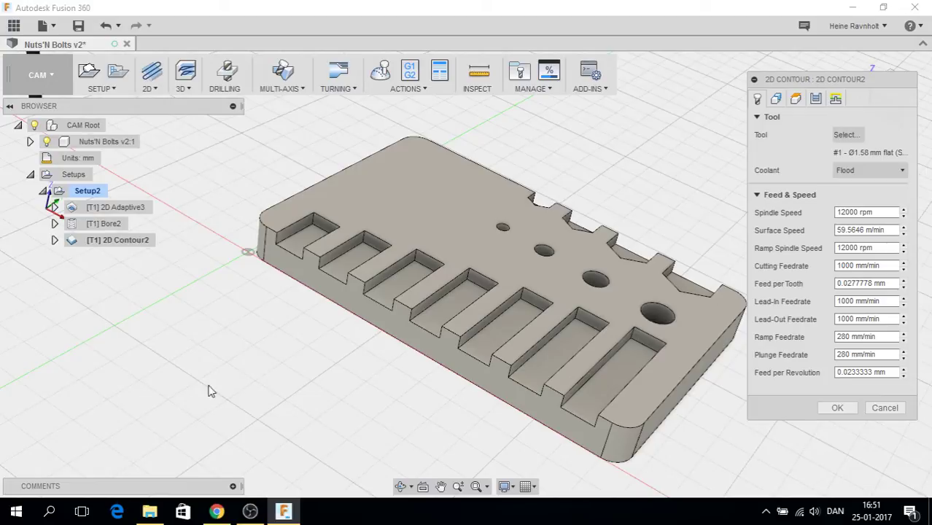
click(348, 318)
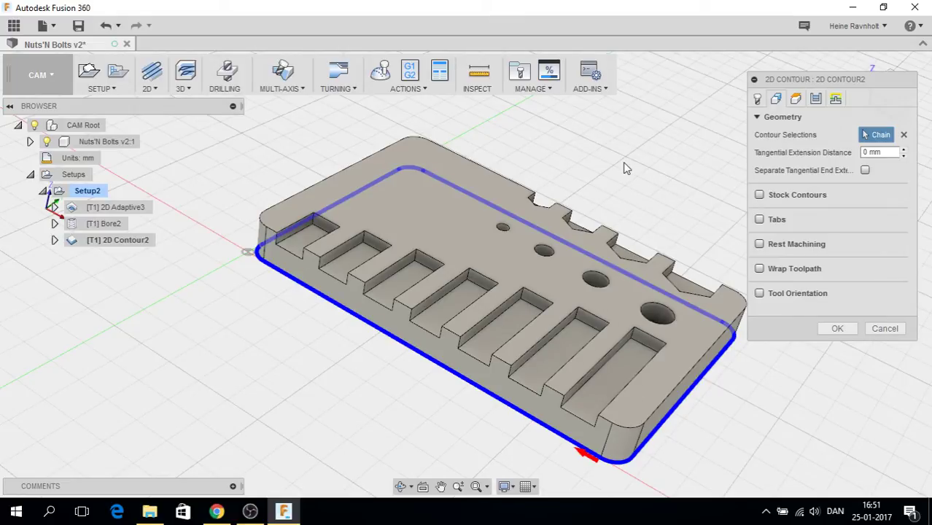
click(758, 100)
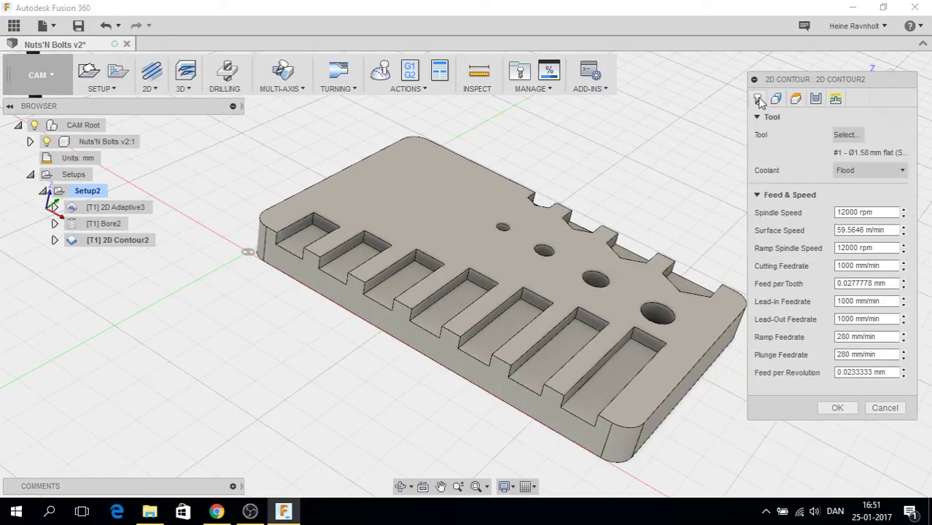
click(777, 99)
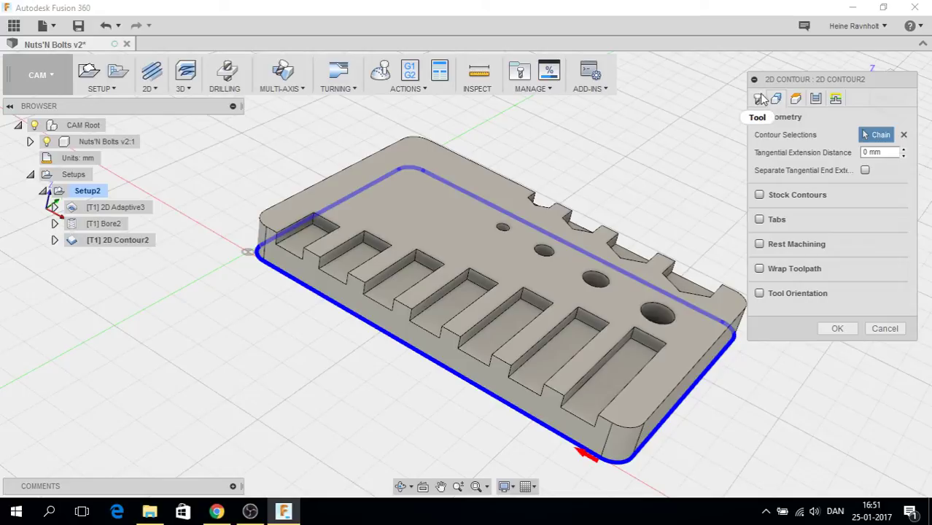
click(758, 100)
click(774, 100)
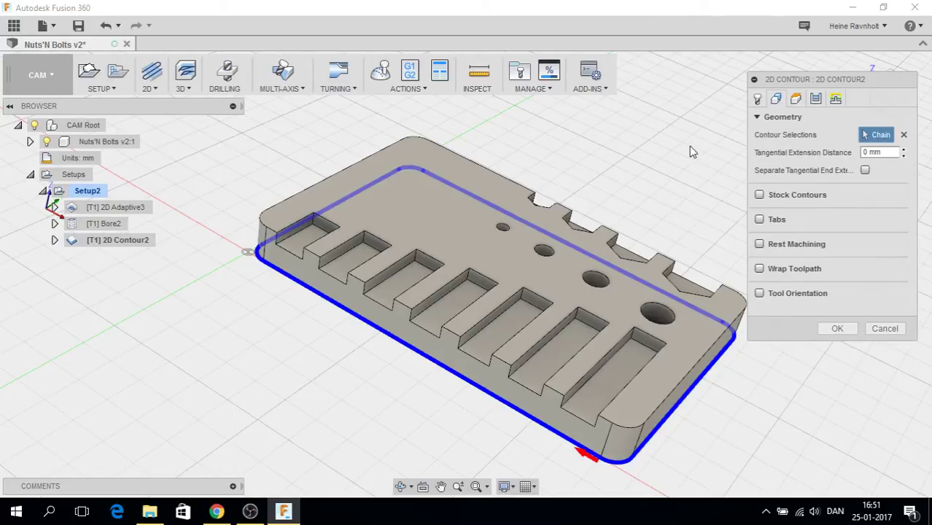
Set the 2D contour's clearance height to a 3 mm offset from the retract height.
click(796, 100)
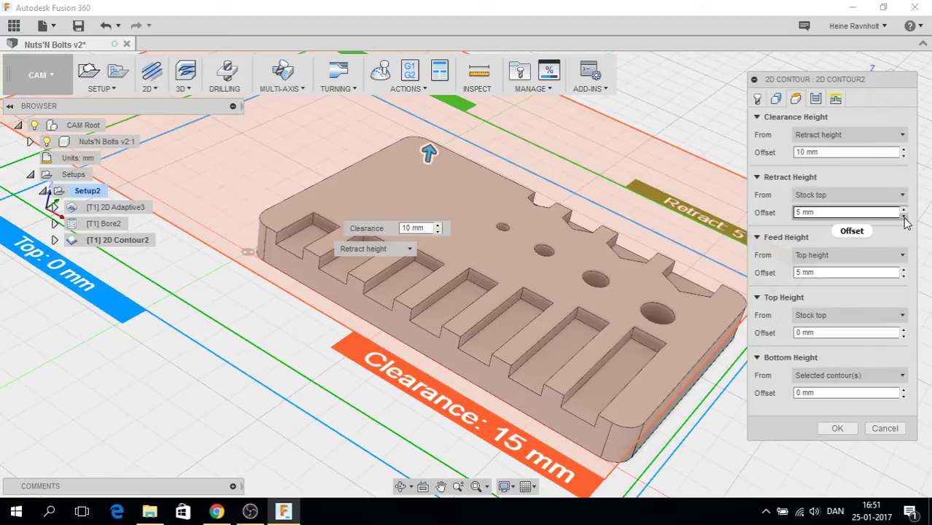
click(903, 157)
click(902, 157)
click(903, 157)
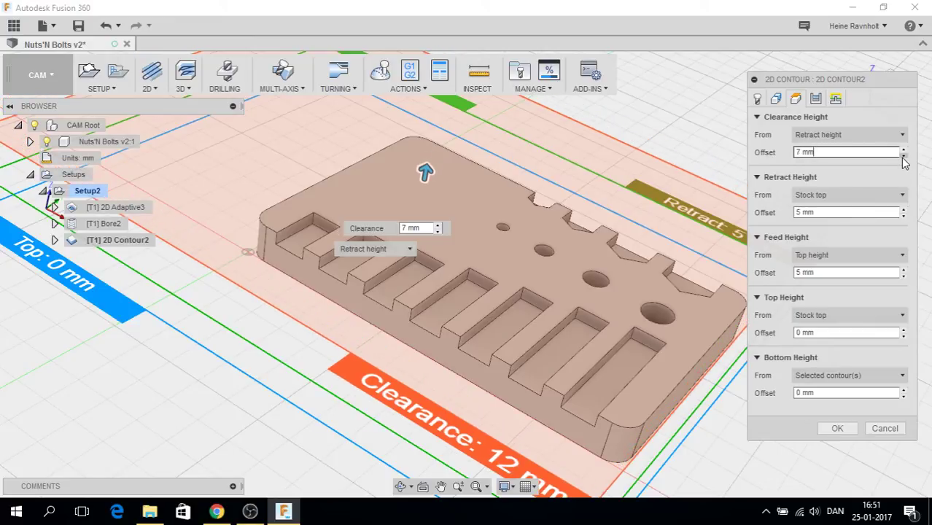
click(903, 156)
click(903, 157)
click(903, 157)
click(903, 156)
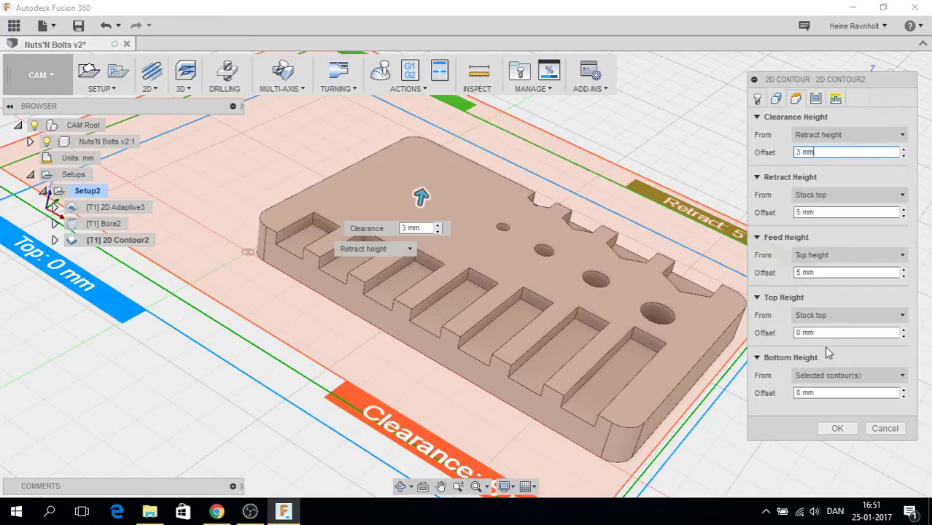
Enable Multiple Depths for the contour with a 2 mm maximum roughing stepdown and confirm the operation to generate its toolpath.
click(815, 102)
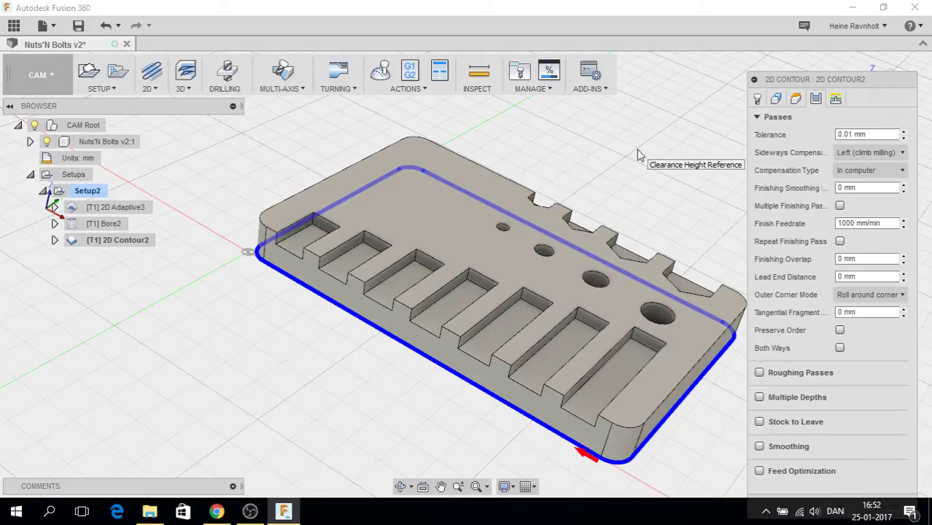
scroll(649, 175, down, 1)
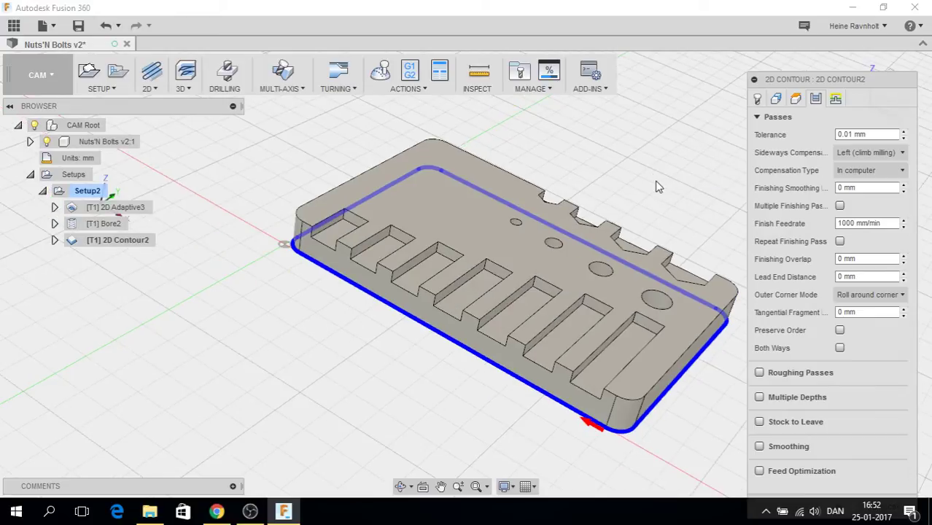
scroll(586, 162, up, 1)
scroll(588, 165, up, 2)
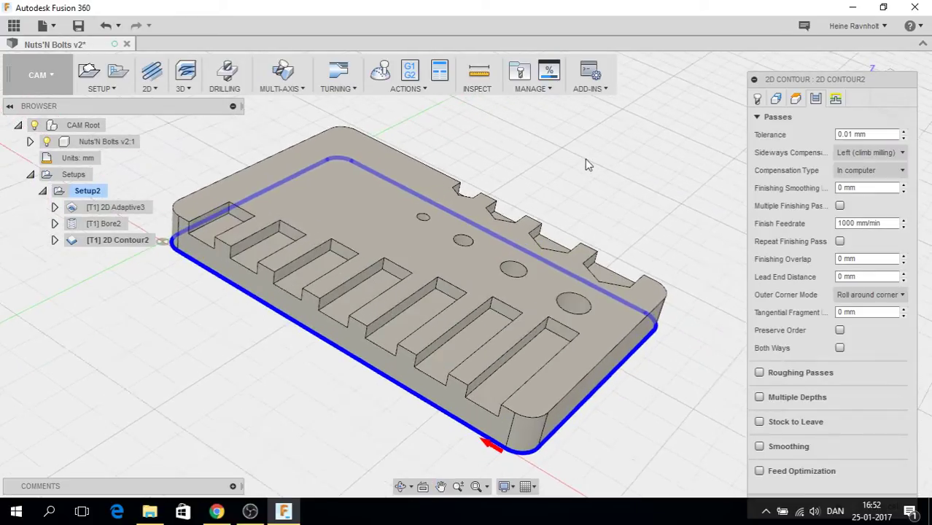
middle_drag(572, 163, 635, 145)
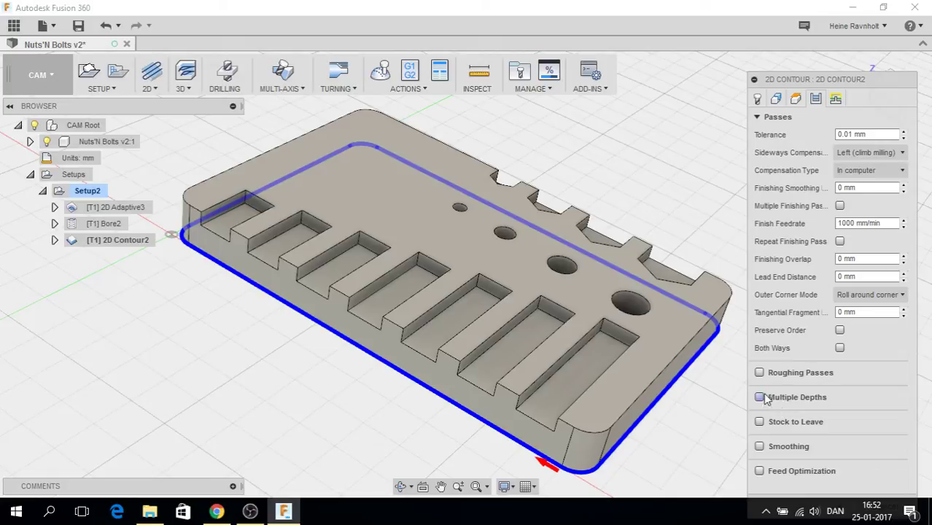
mouse_move(768, 405)
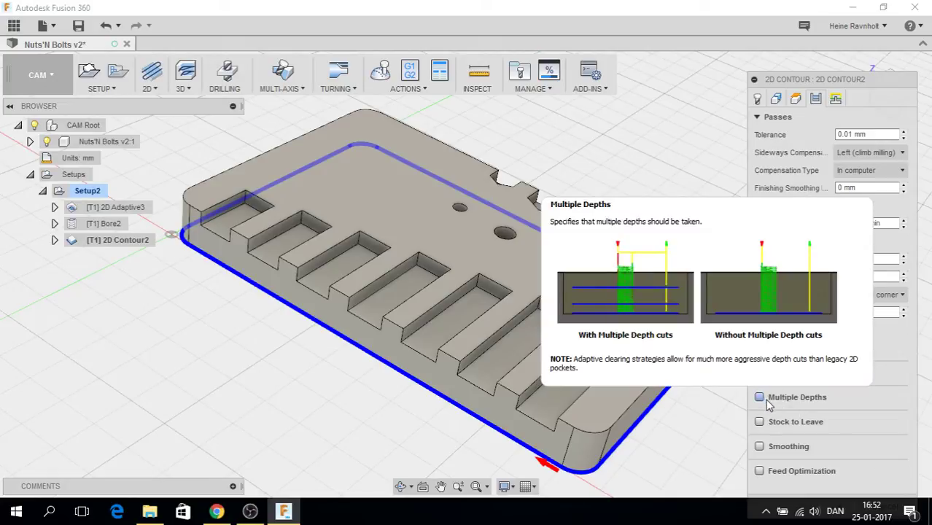
click(759, 397)
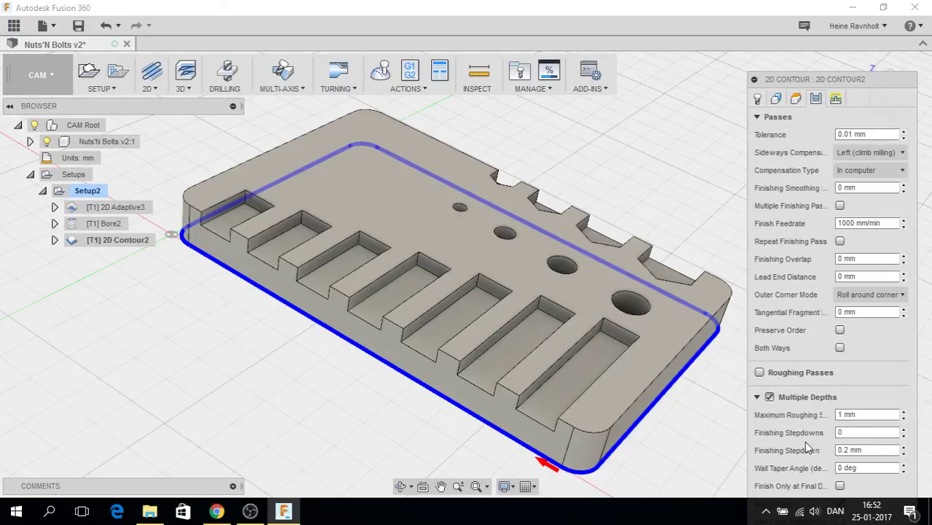
click(903, 412)
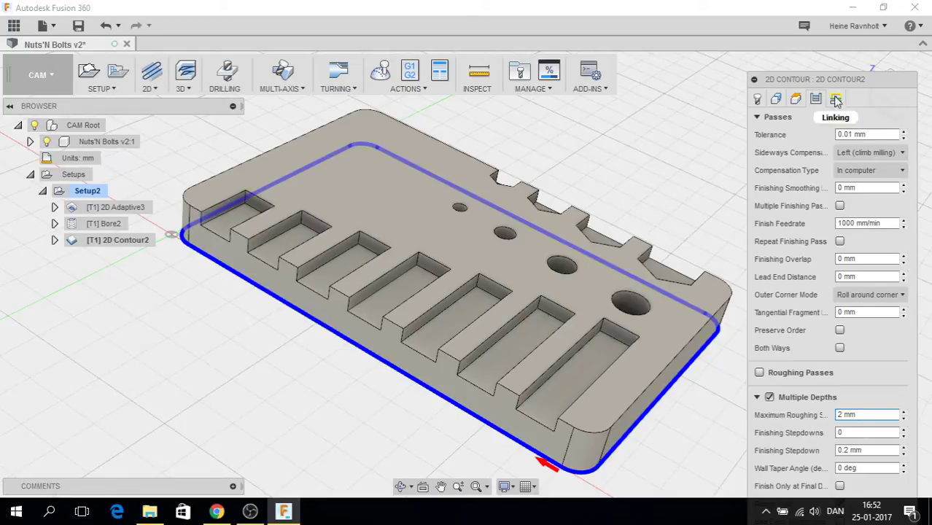
drag(837, 81, 836, 65)
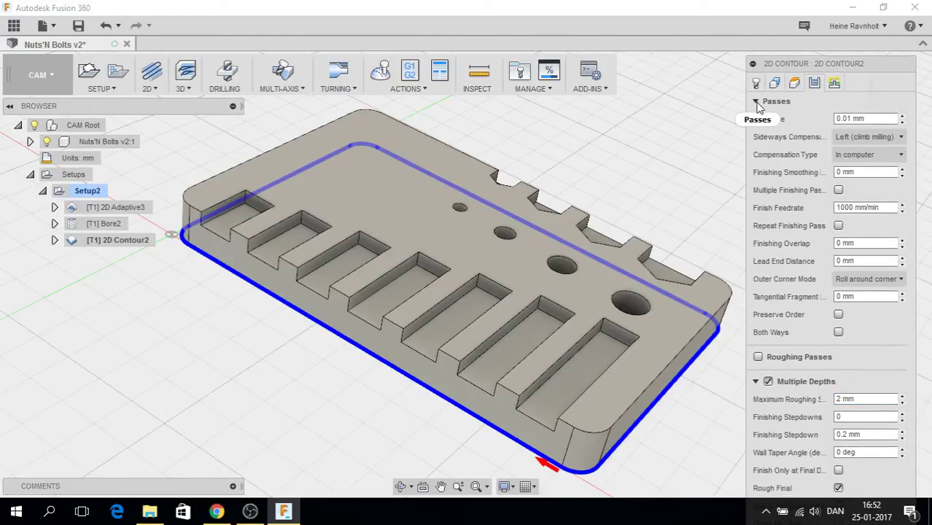
click(756, 102)
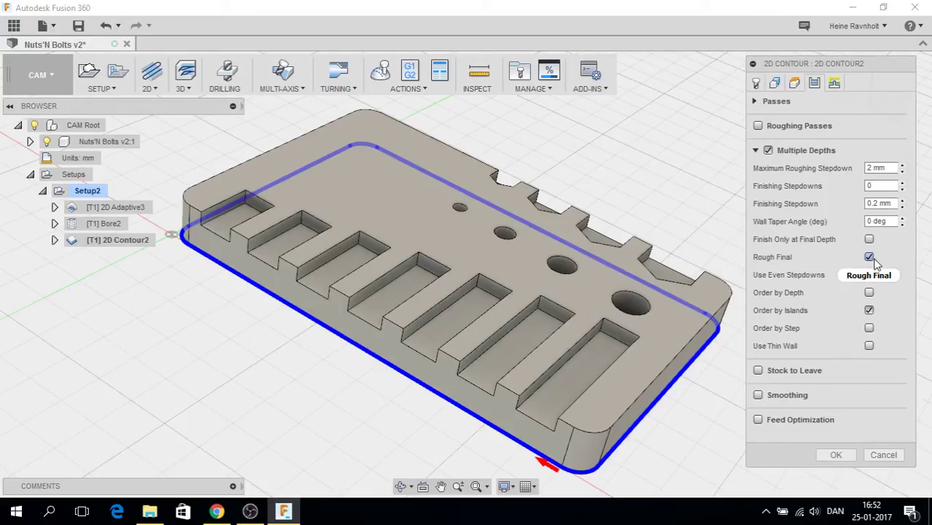
click(756, 151)
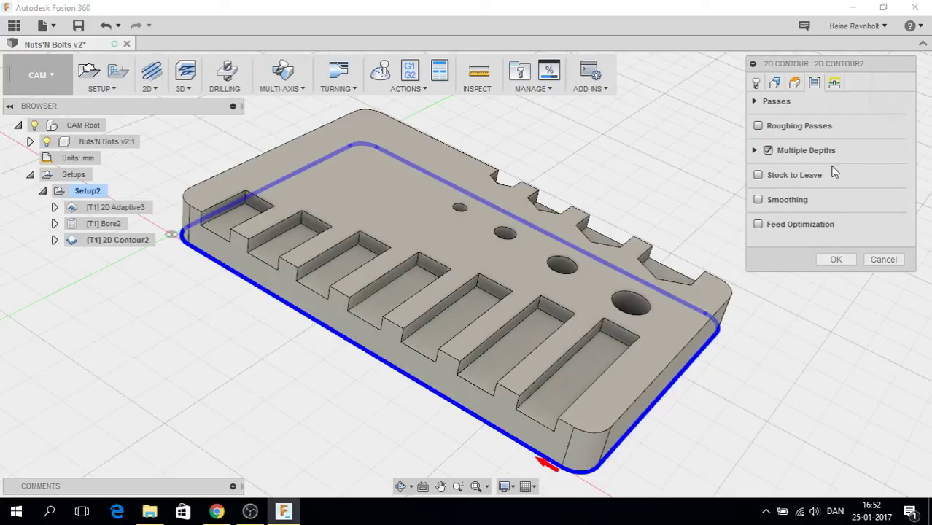
click(839, 261)
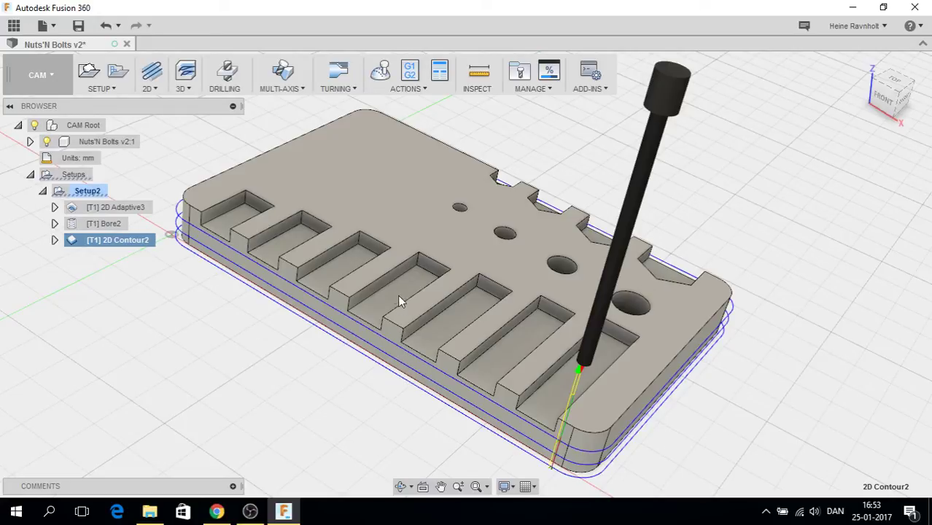
Reopen the outer 2D contour operation for editing and enable Tabs in its geometry settings.
scroll(467, 413, up, 3)
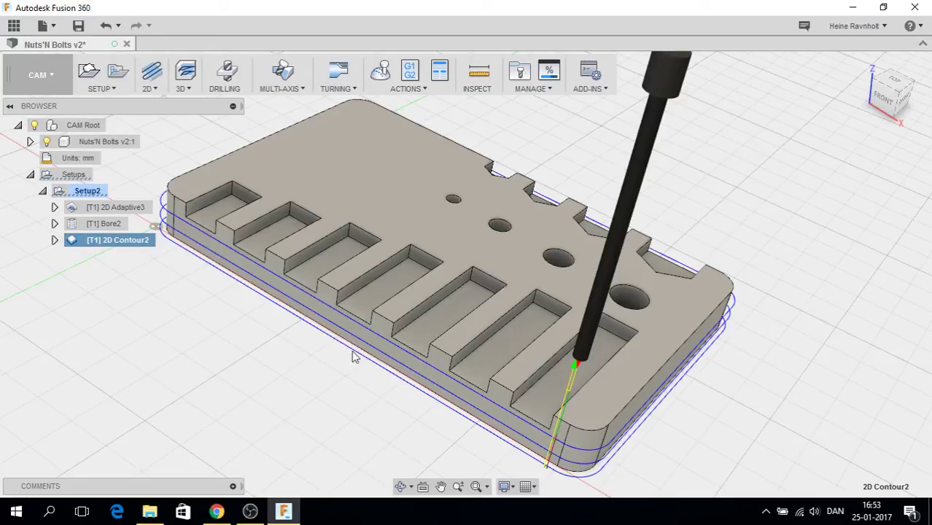
click(85, 239)
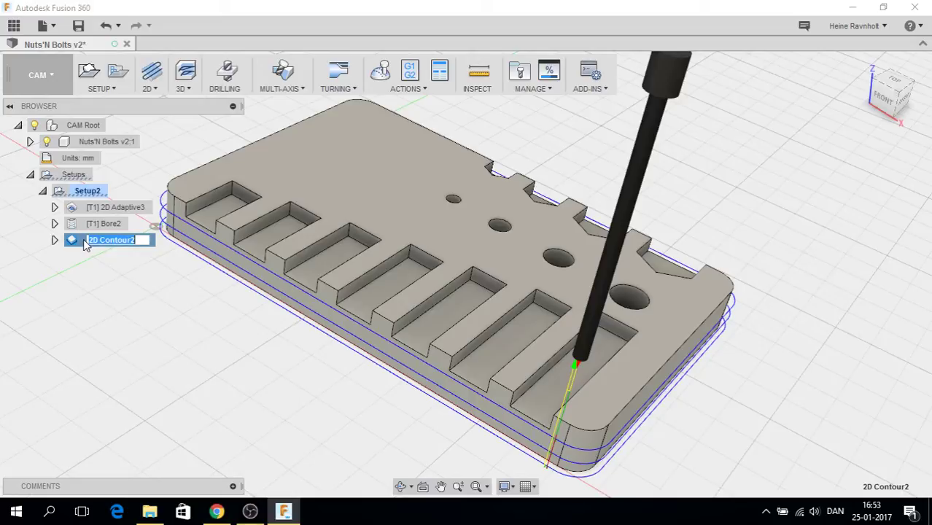
key(Escape)
double_click(81, 242)
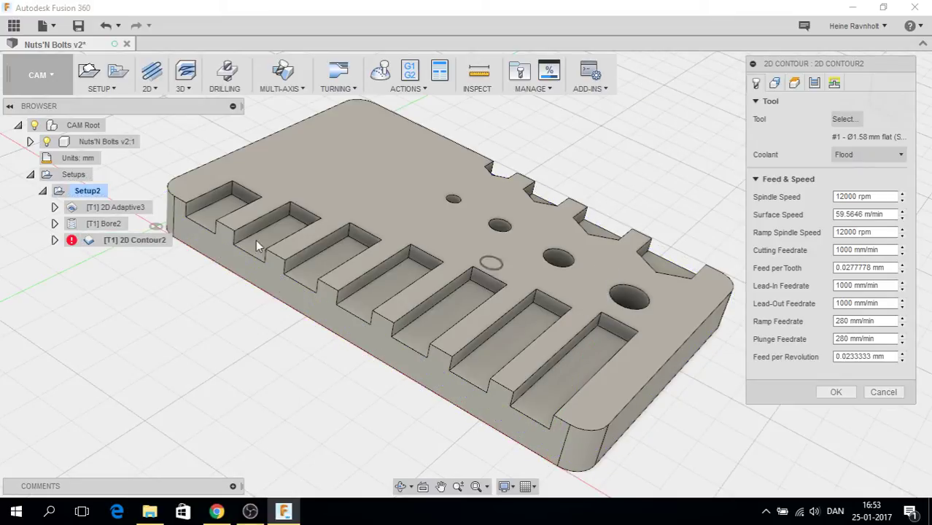
mouse_move(71, 246)
click(775, 85)
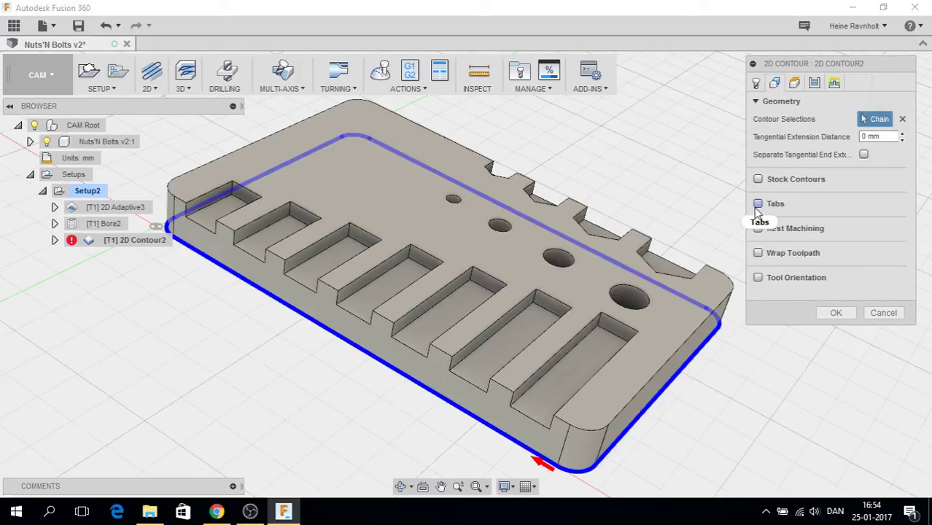
click(758, 205)
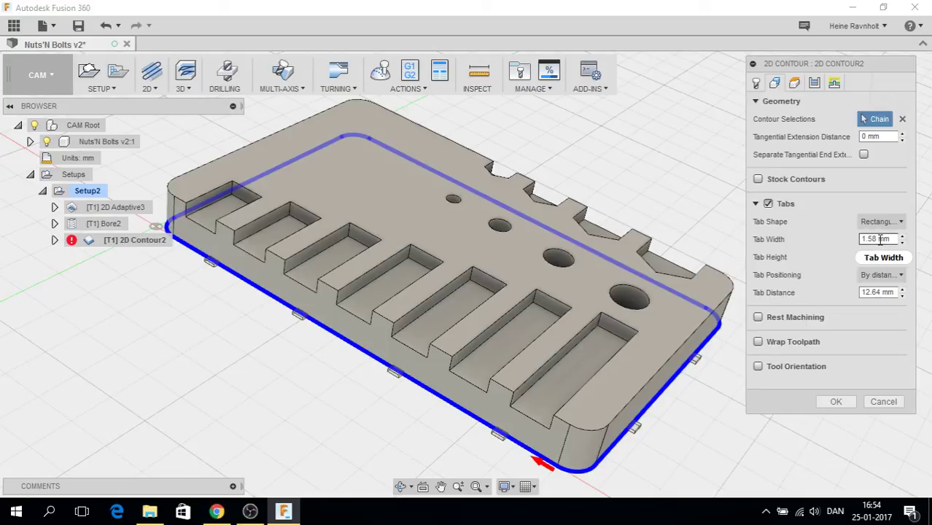
Set the tab width to 4 mm, tab height to 2 mm and tab distance to 30 mm, and confirm the contour.
drag(892, 239, 826, 241)
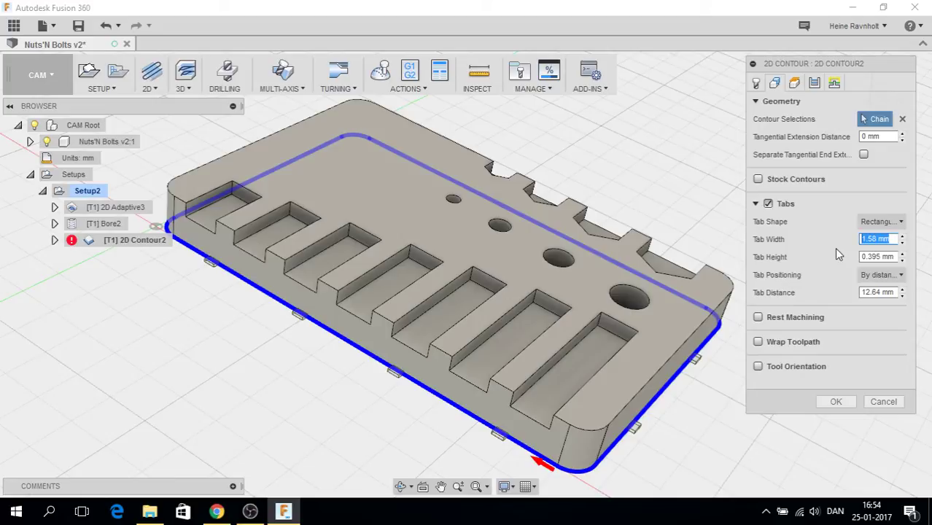
text(4)
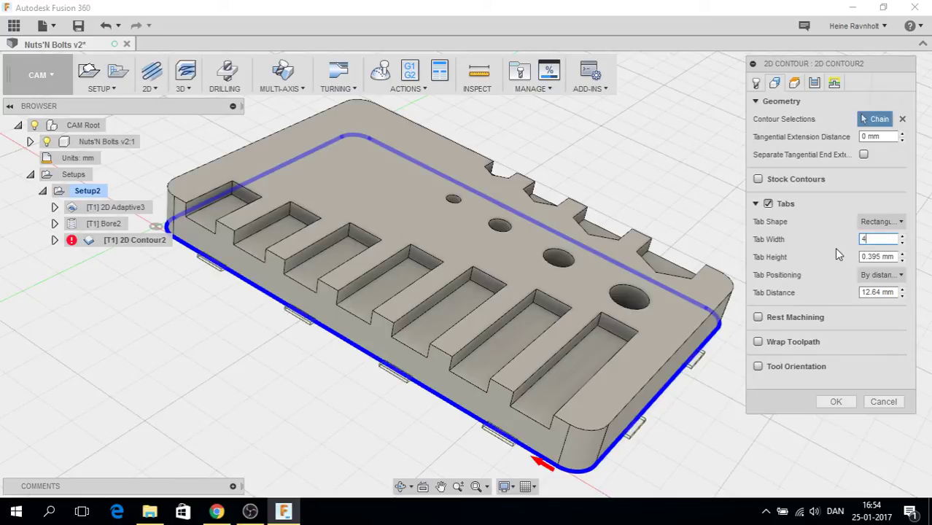
key(Tab)
text(2)
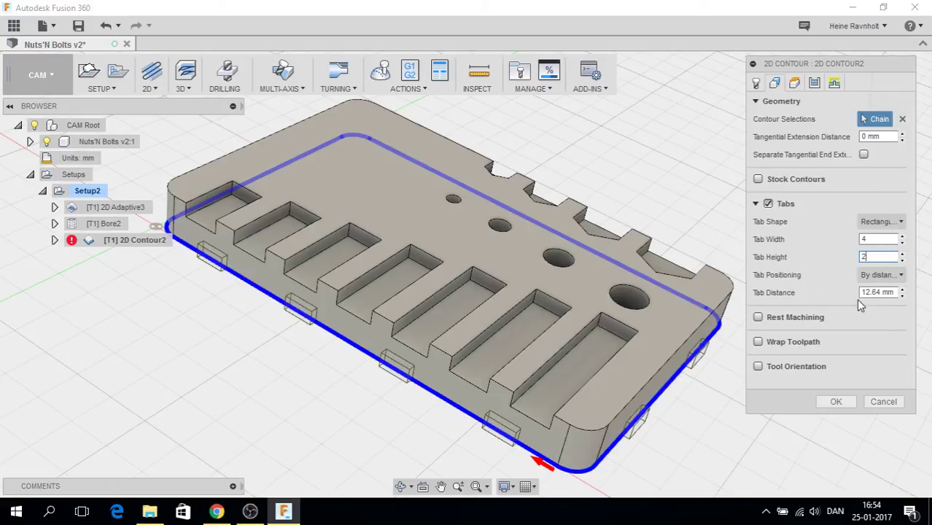
double_click(881, 292)
text(30)
key(Return)
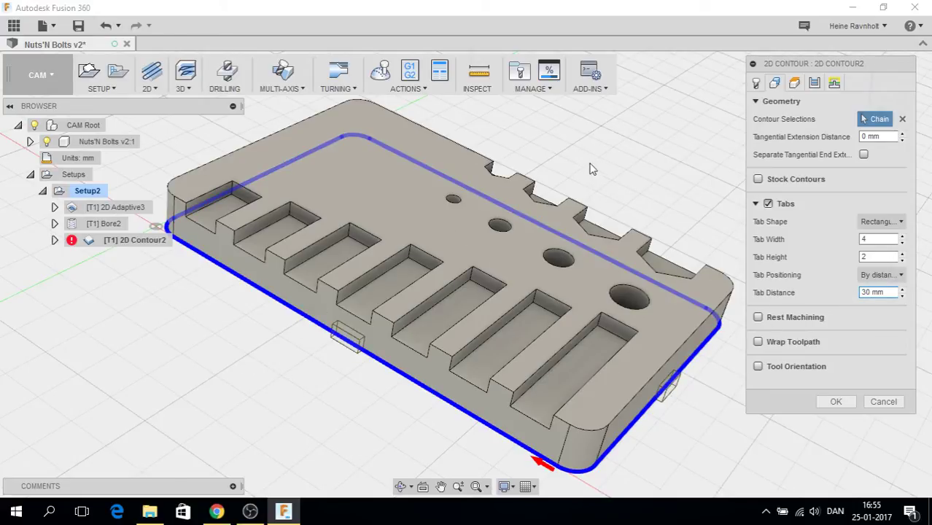
click(836, 401)
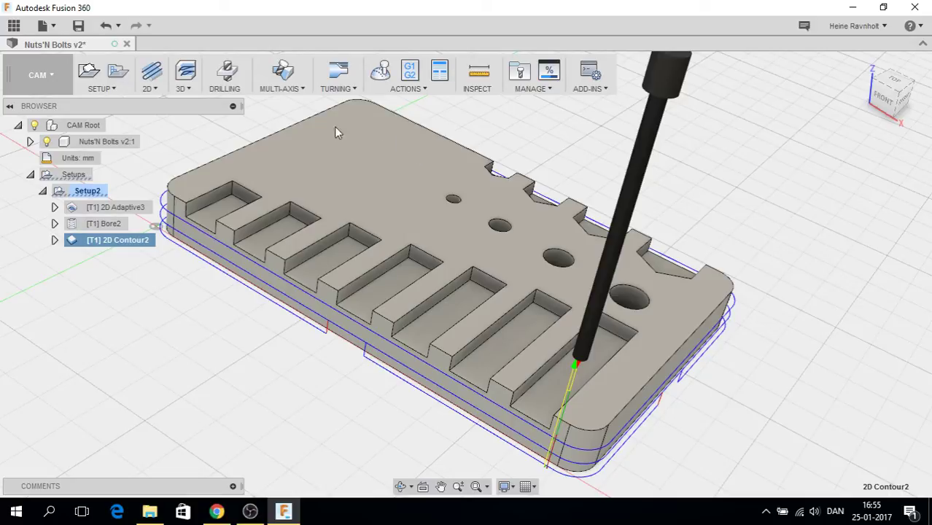
scroll(416, 204, down, 2)
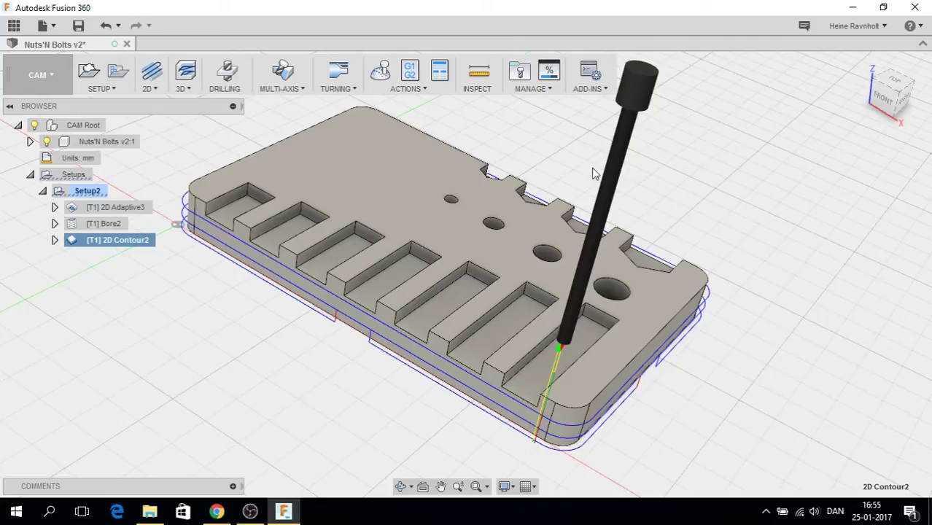
click(379, 73)
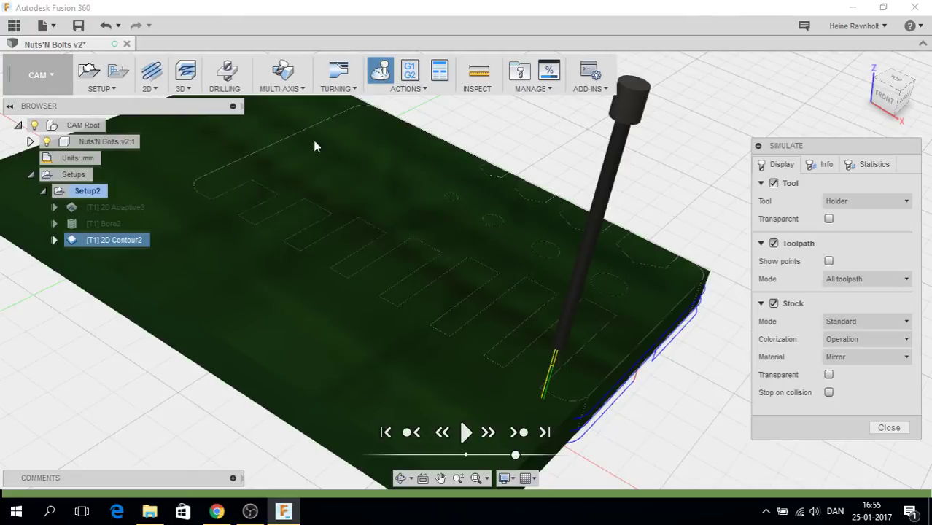
scroll(305, 228, down, 2)
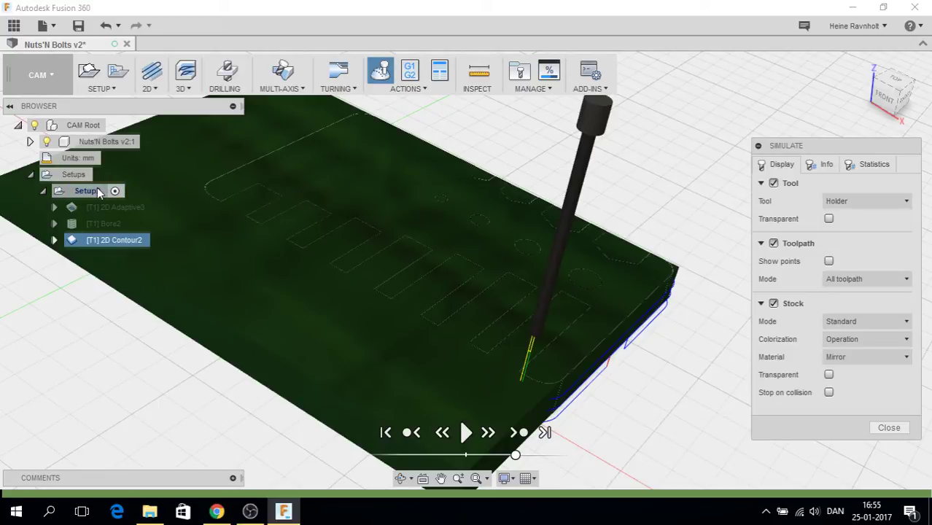
ctrl+click(97, 207)
ctrl+click(115, 226)
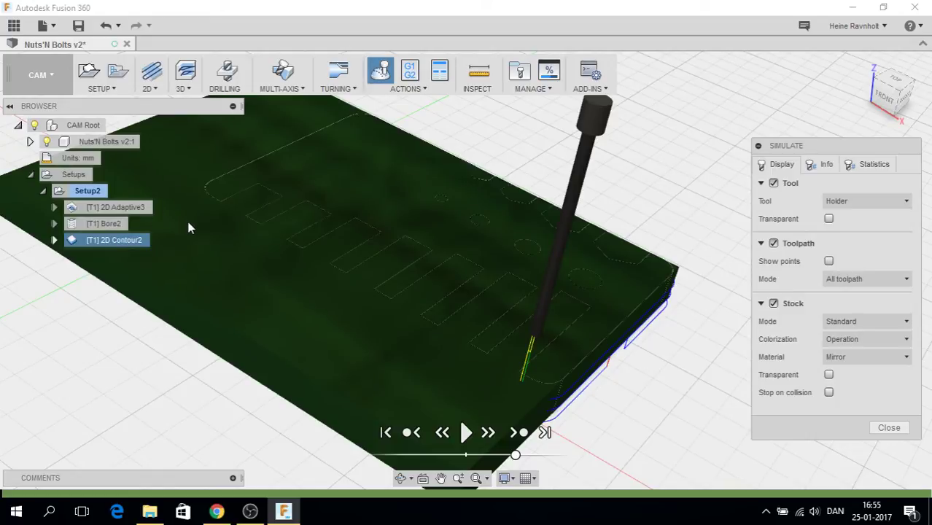
click(888, 427)
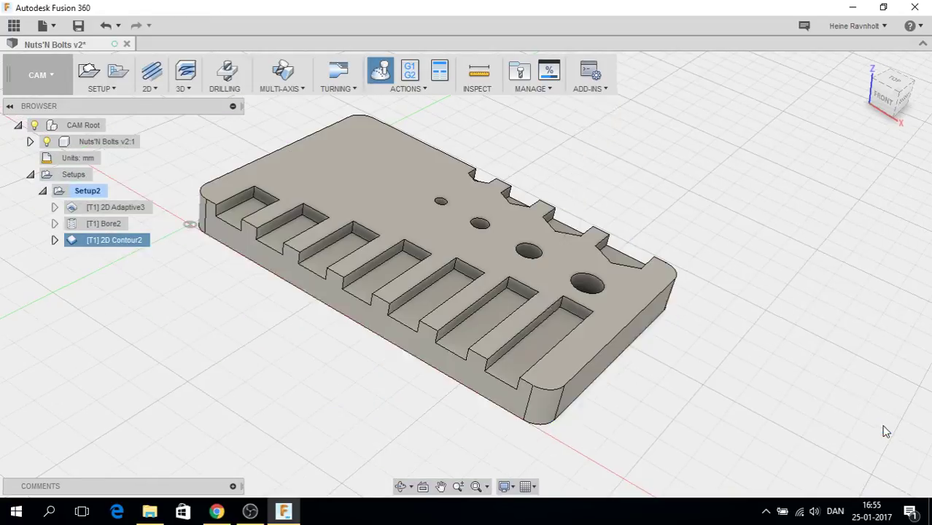
Simulate all operations of Setup2 with the stock displayed and examine the machined plate from the opposite side.
click(80, 190)
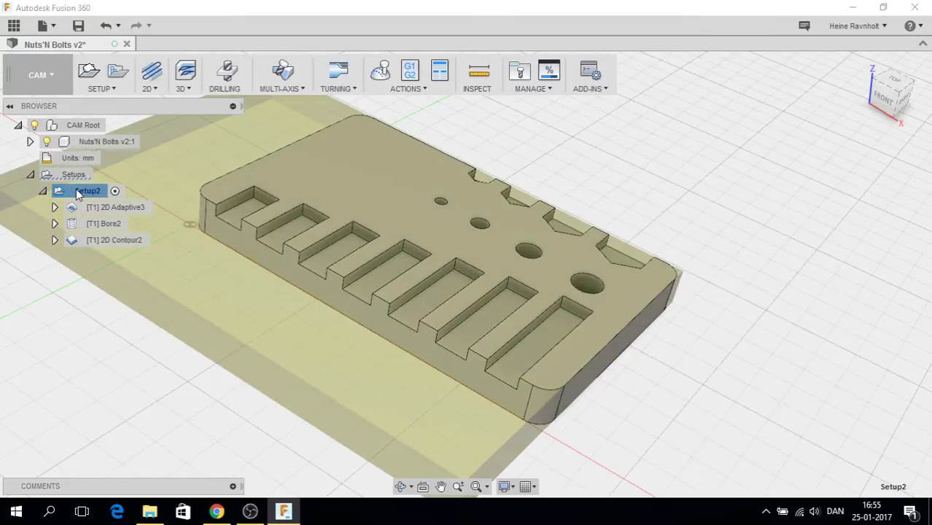
click(380, 71)
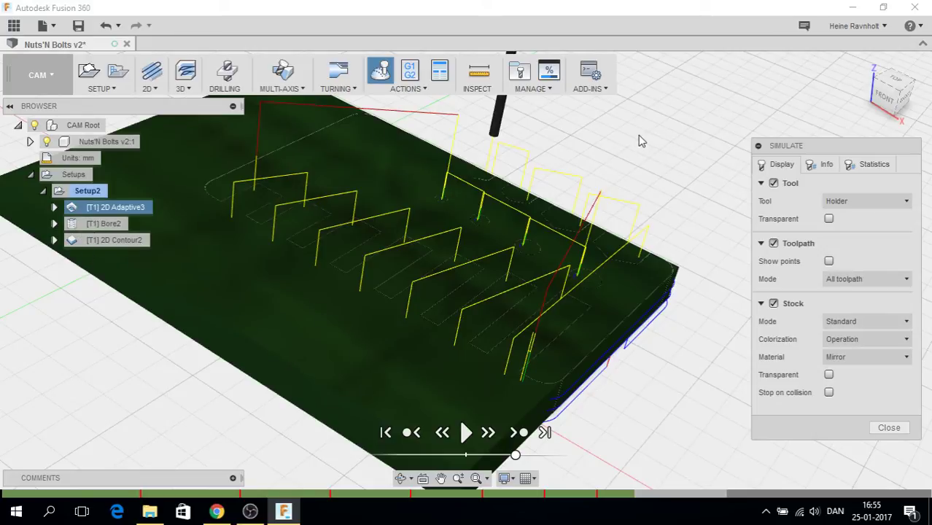
click(774, 304)
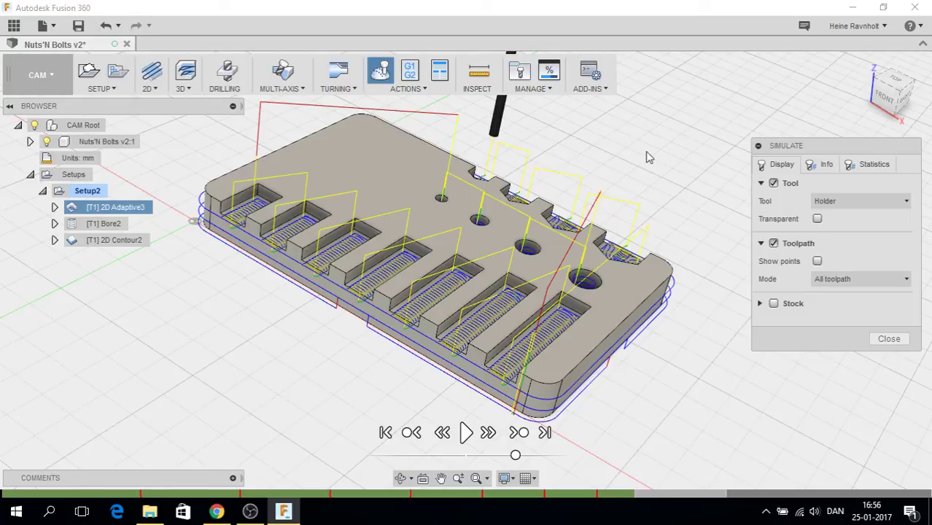
click(773, 304)
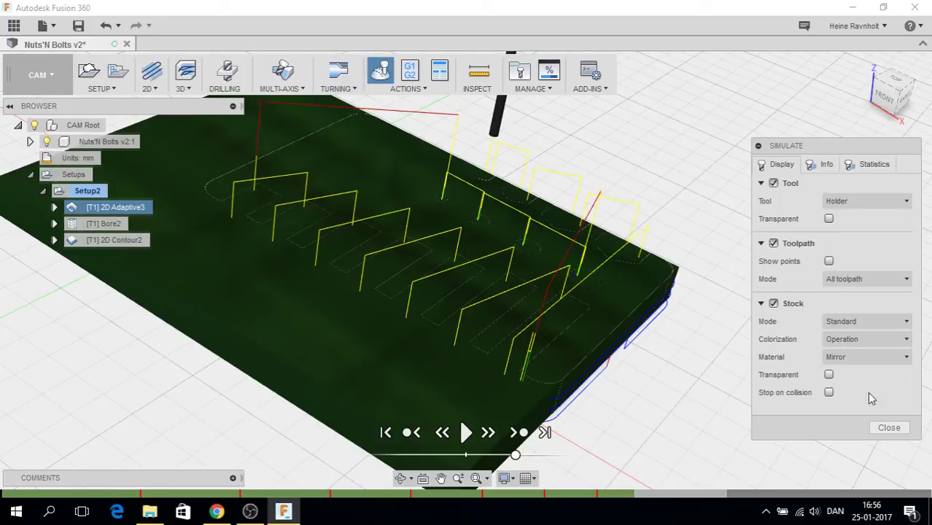
click(464, 432)
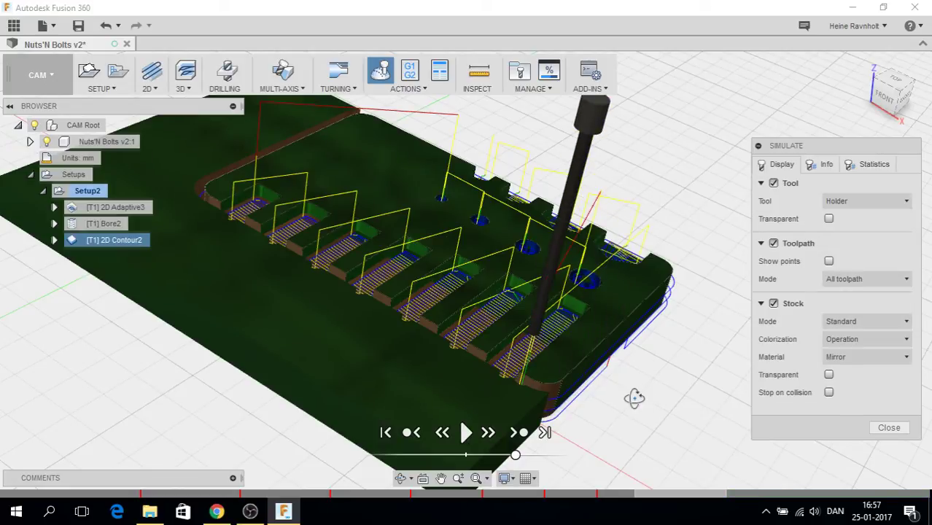
shift+middle_drag(633, 397, 478, 391)
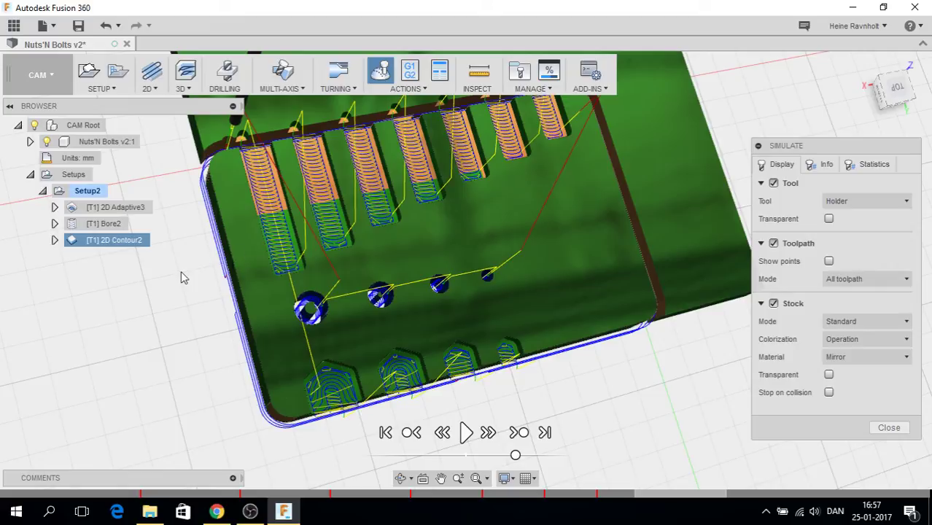
Examine the tabs left by the outer contour from several sides of the simulated plate, restore the home view and close the simulation.
shift+middle_drag(181, 271, 201, 288)
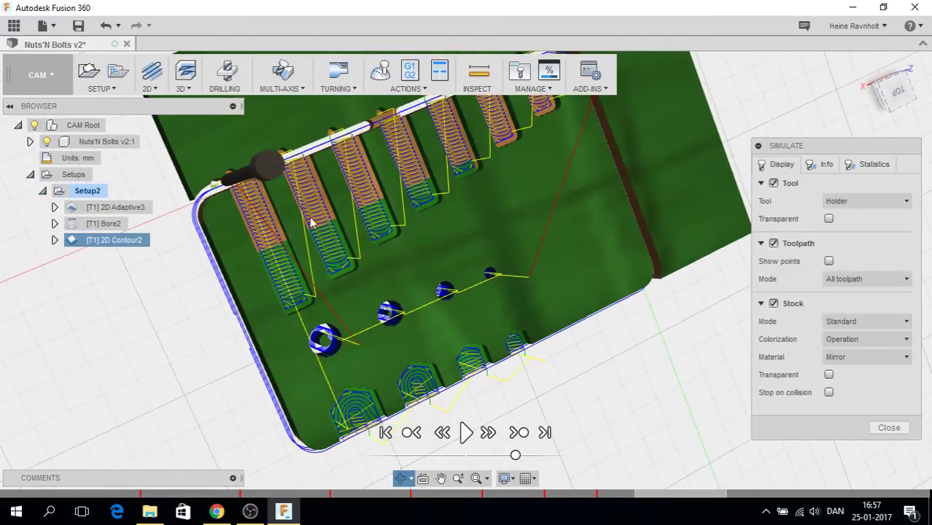
scroll(371, 134, up, 3)
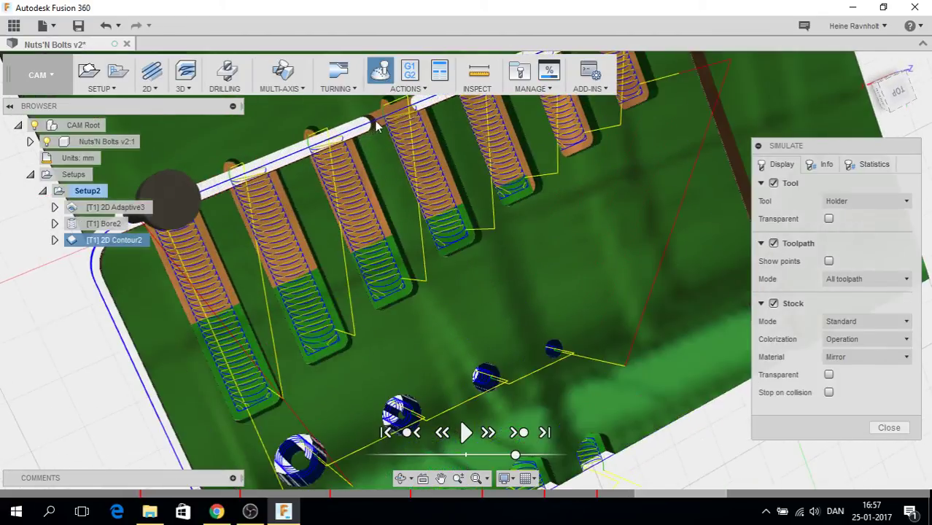
shift+middle_drag(460, 215, 519, 310)
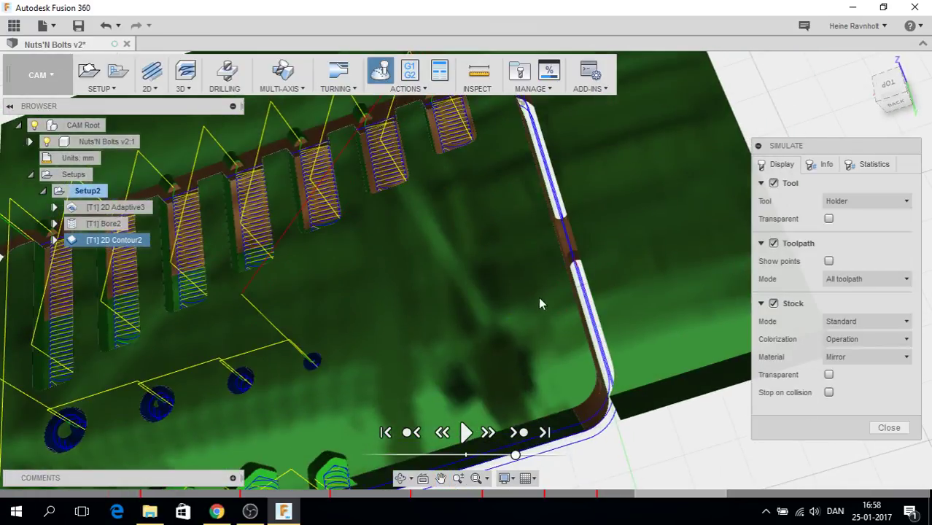
scroll(485, 339, down, 2)
shift+middle_drag(462, 337, 337, 298)
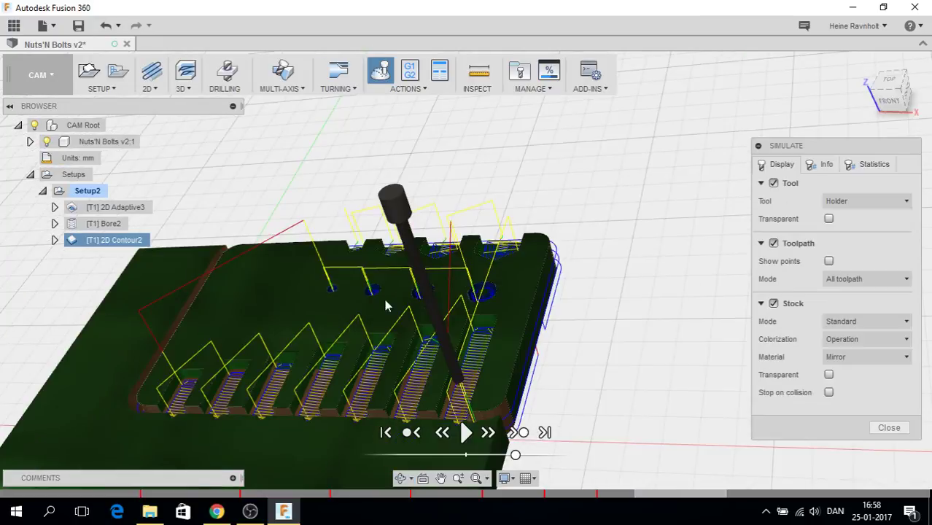
middle_drag(521, 288, 827, 111)
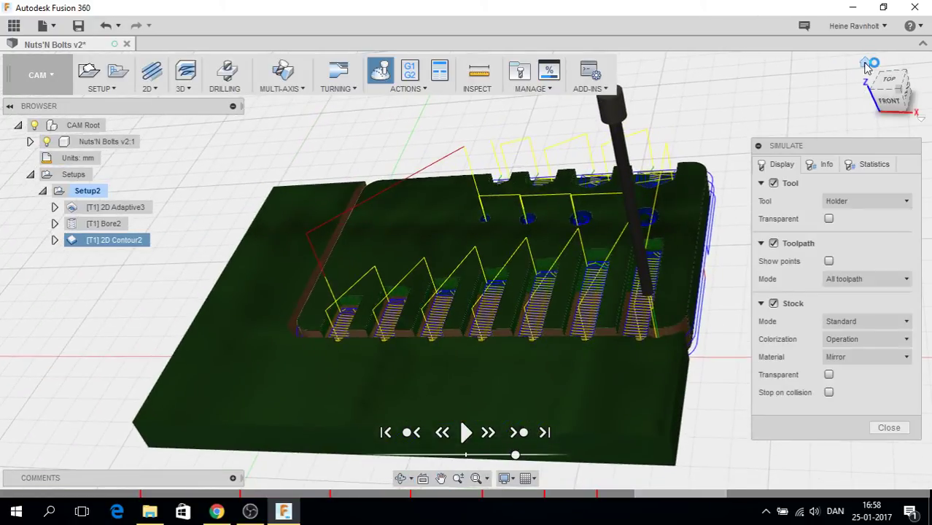
click(867, 65)
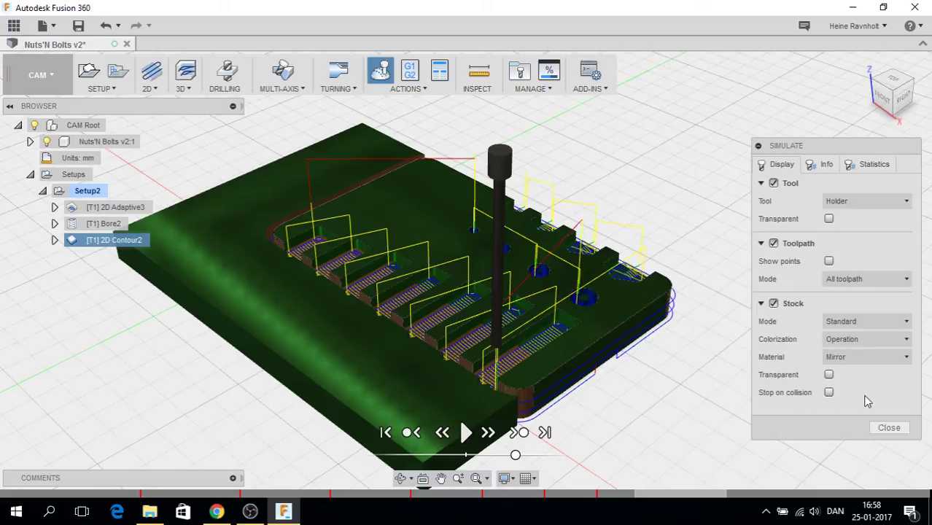
click(888, 428)
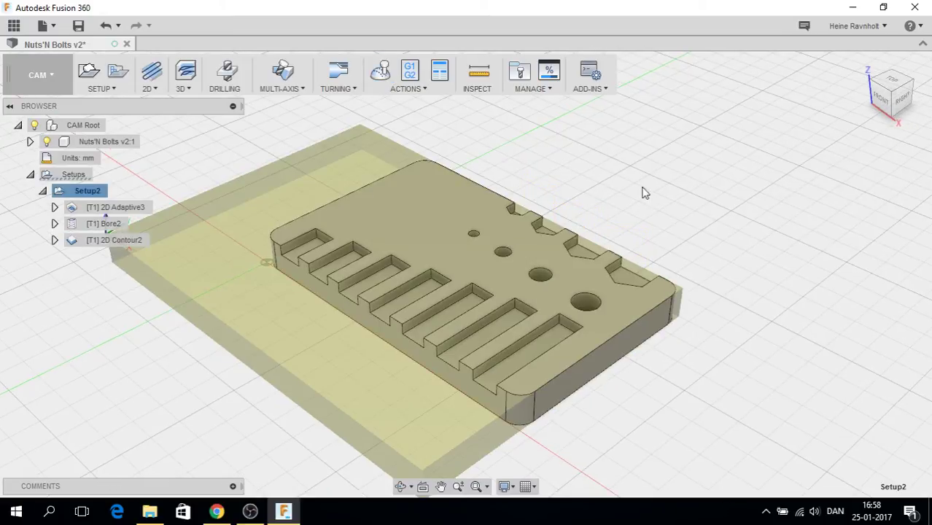
right_click(91, 196)
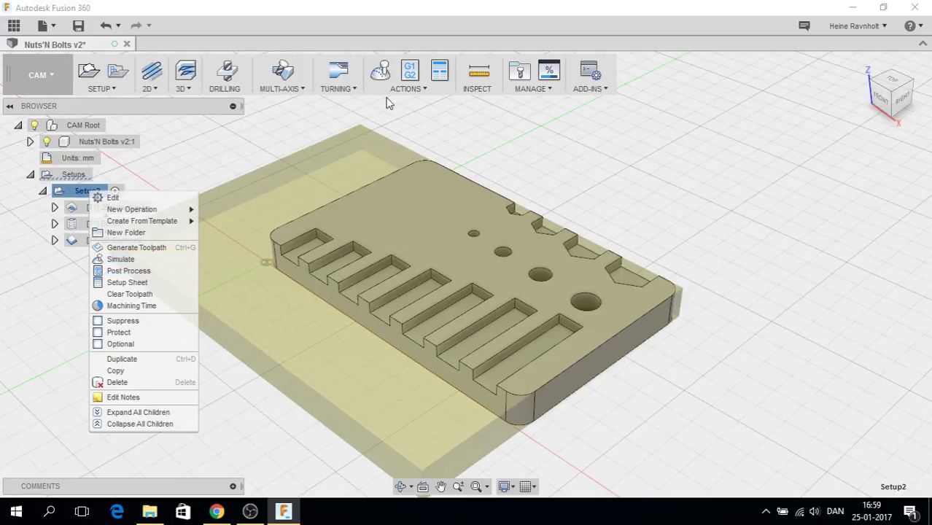
click(120, 271)
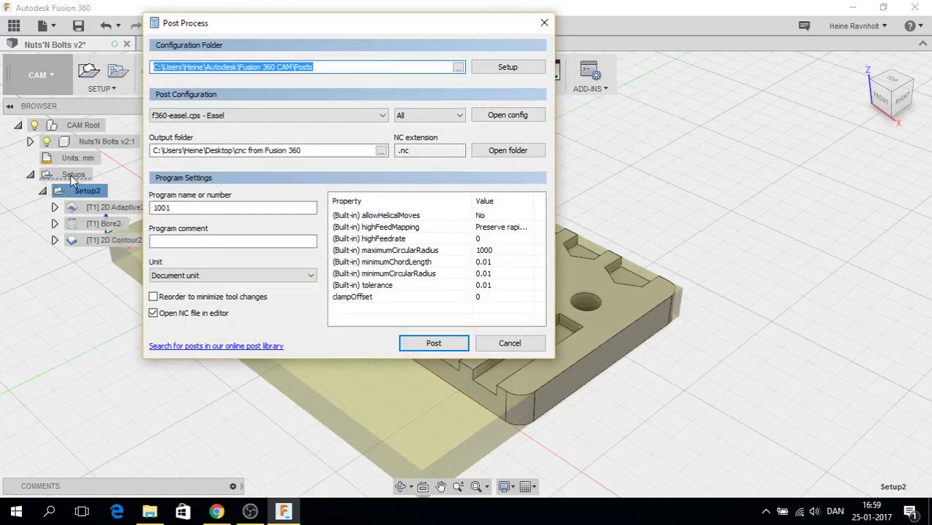
click(512, 343)
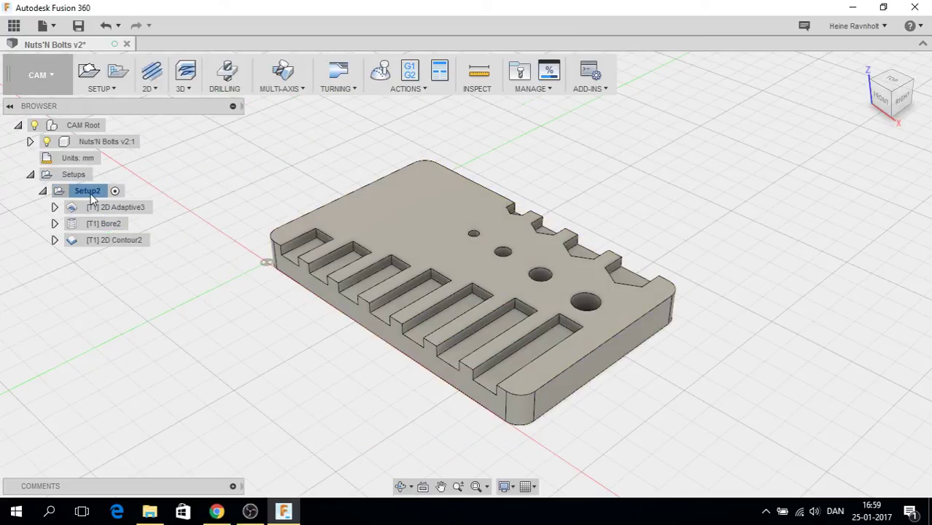
Start post processing Setup2 with the Easel post configuration and set the output folder to "nuts & bolts".
click(92, 195)
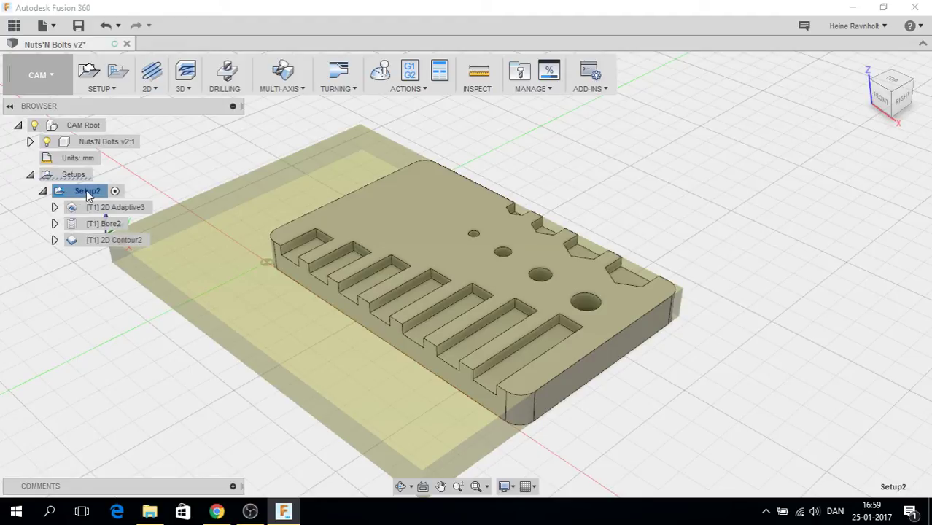
right_click(87, 193)
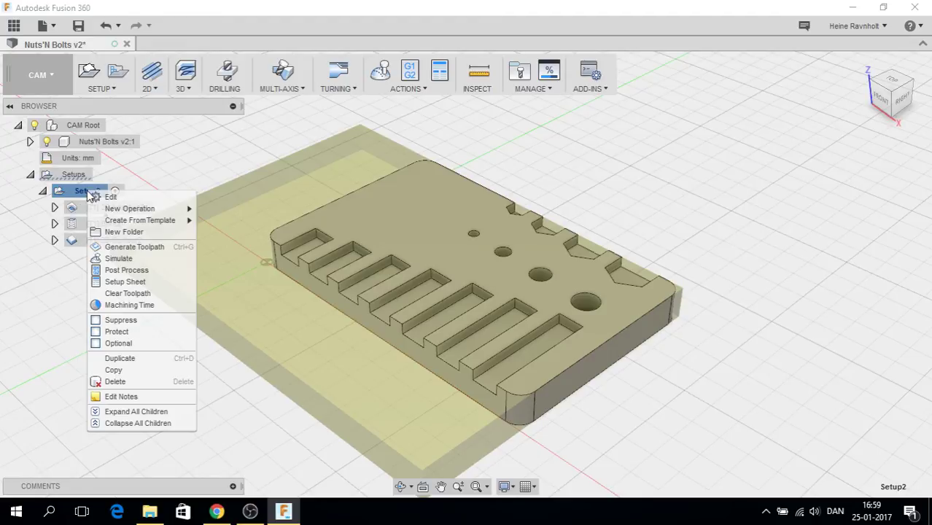
click(129, 271)
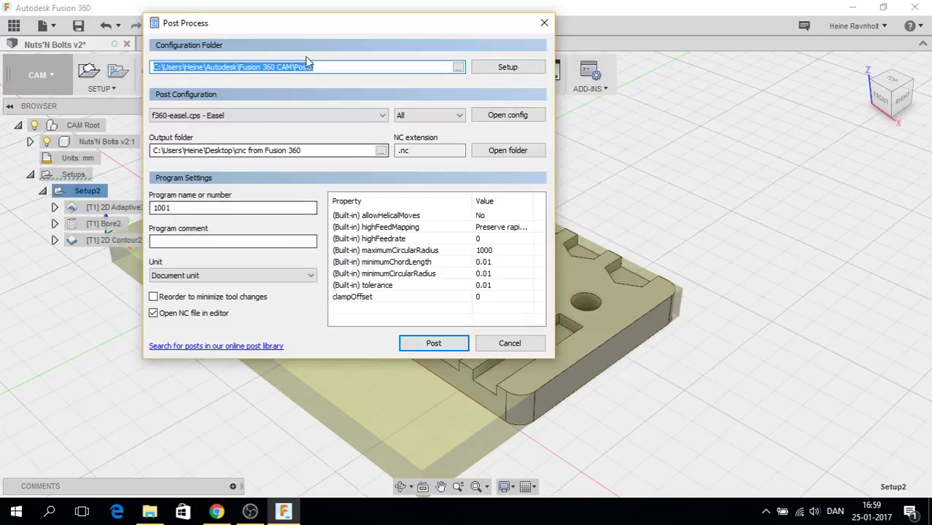
drag(322, 26, 658, 92)
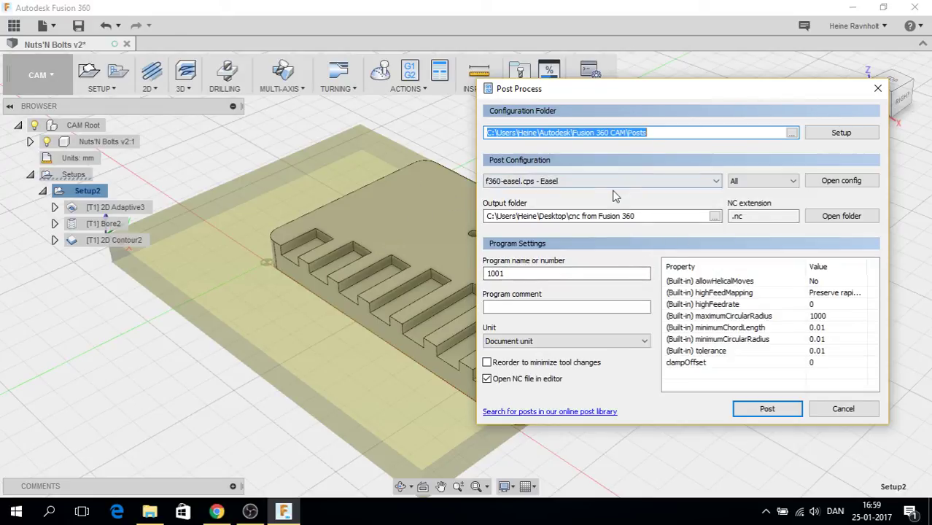
click(715, 216)
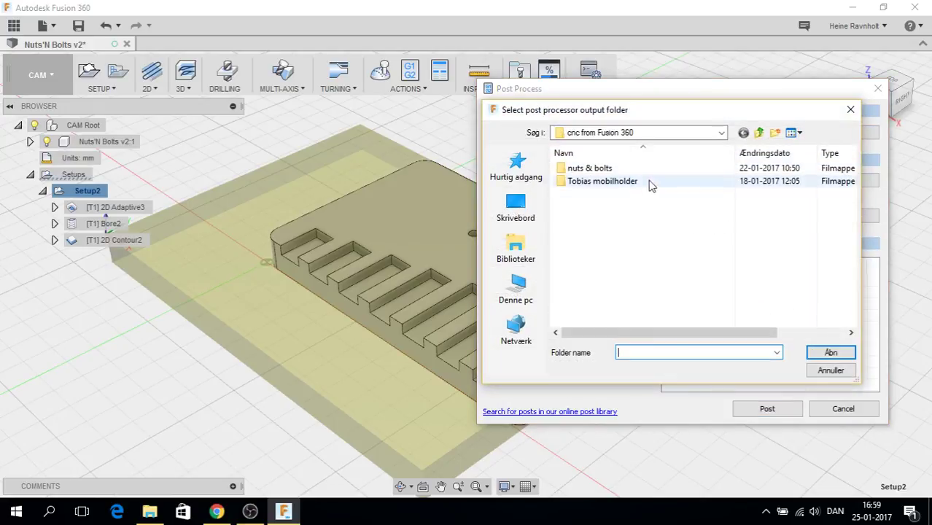
double_click(609, 171)
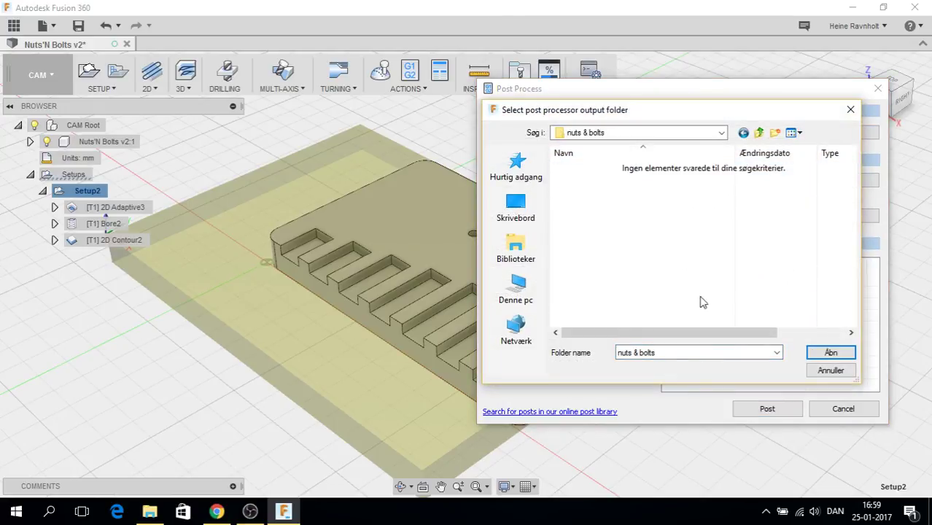
click(830, 353)
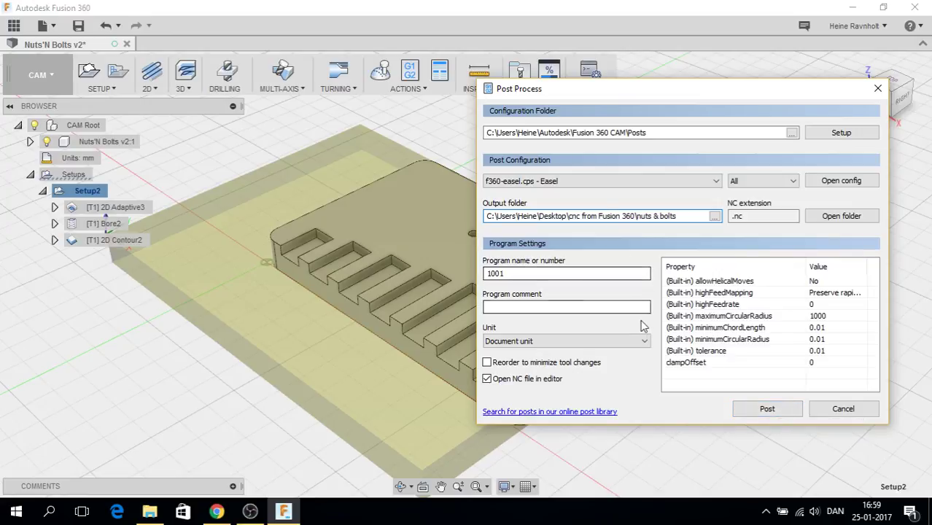
Post the toolpaths and save the NC file as video-nuts_n_bolts in the nuts & bolts folder.
click(767, 409)
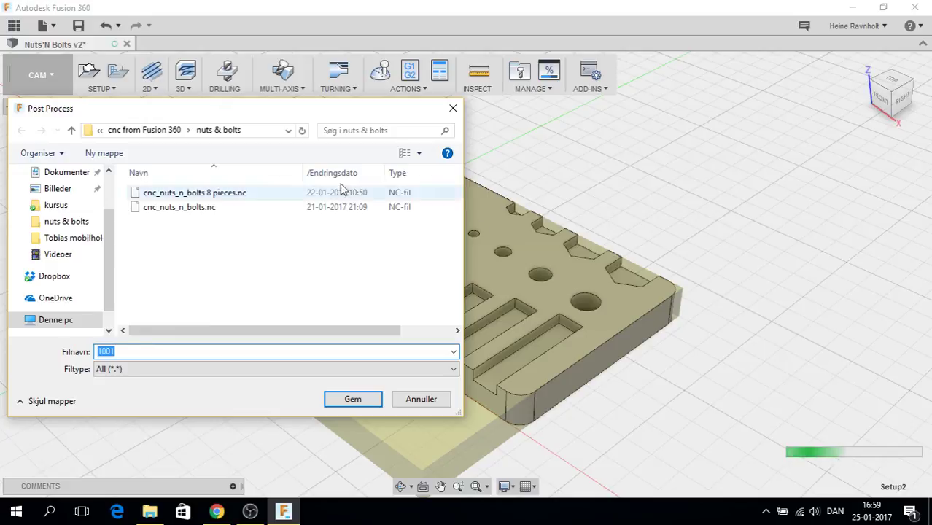
drag(256, 107, 552, 100)
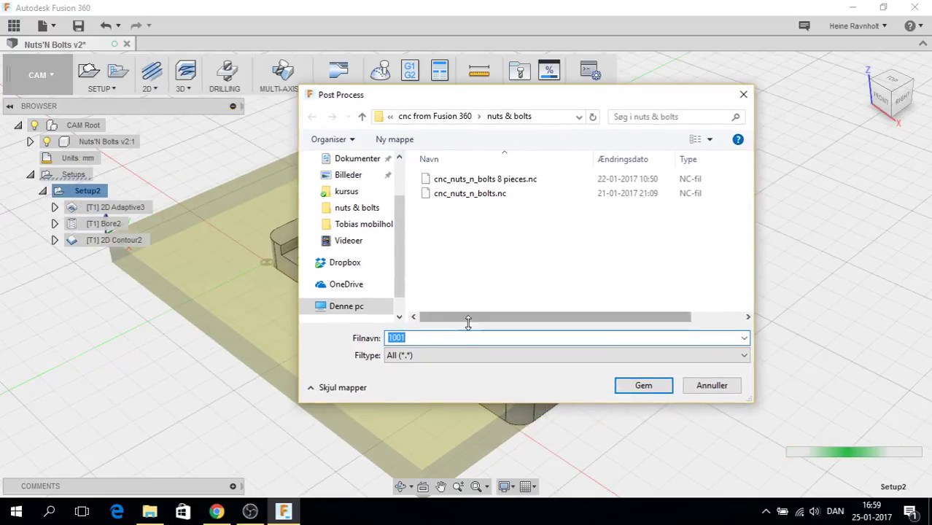
text(video)
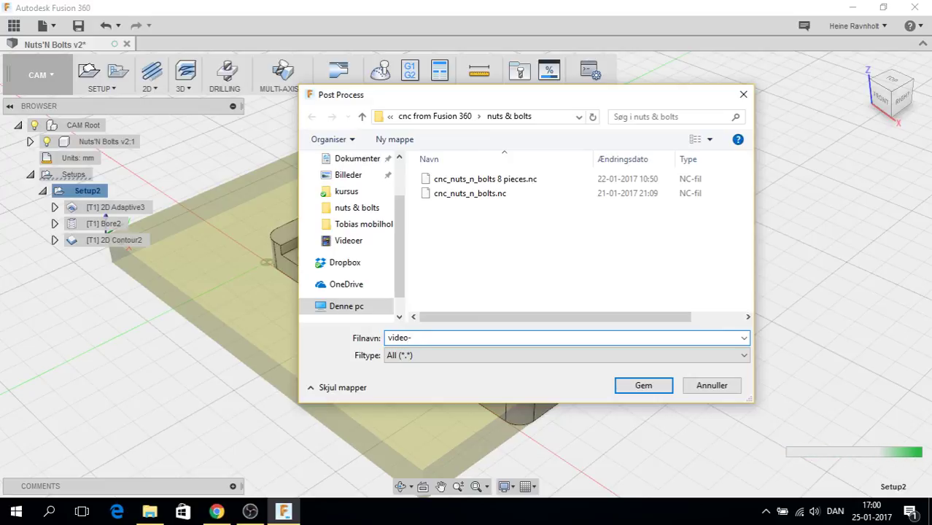
text(-nuts)
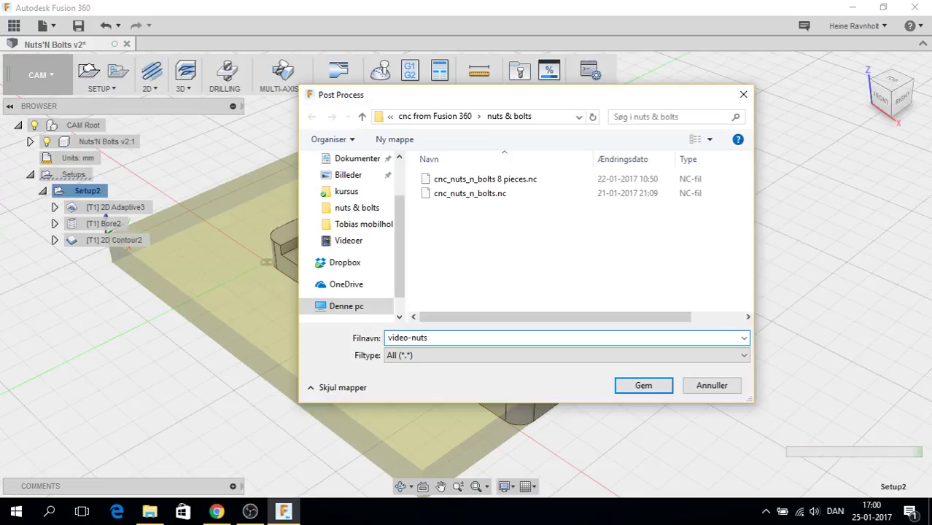
text(_n_bolts)
click(643, 386)
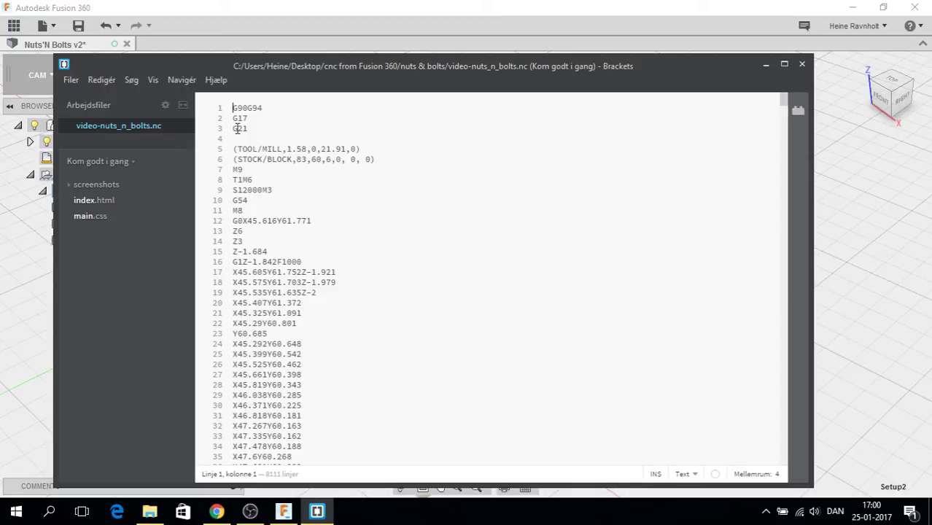
Look through the G-code of video-nuts_n_bolts.nc in the Brackets editor and close the editor.
scroll(252, 204, down, 8)
scroll(253, 204, down, 20)
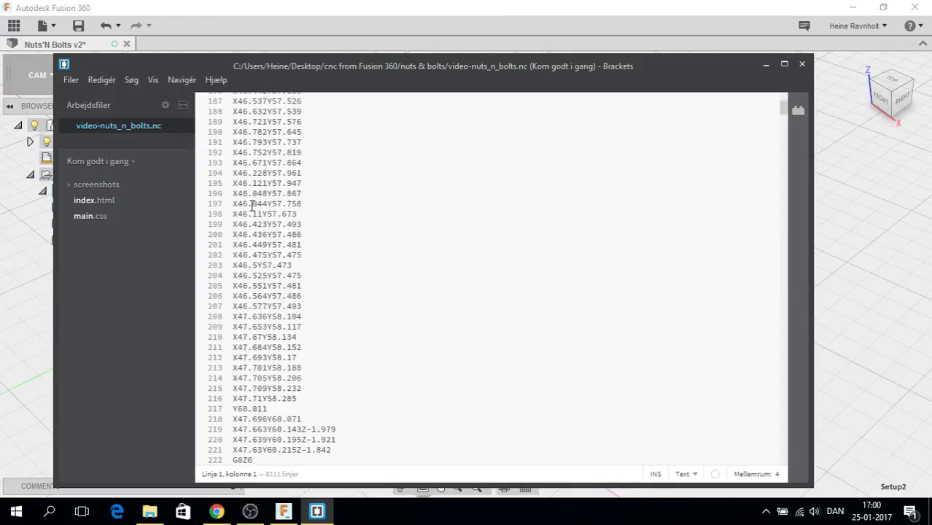
scroll(246, 206, up, 20)
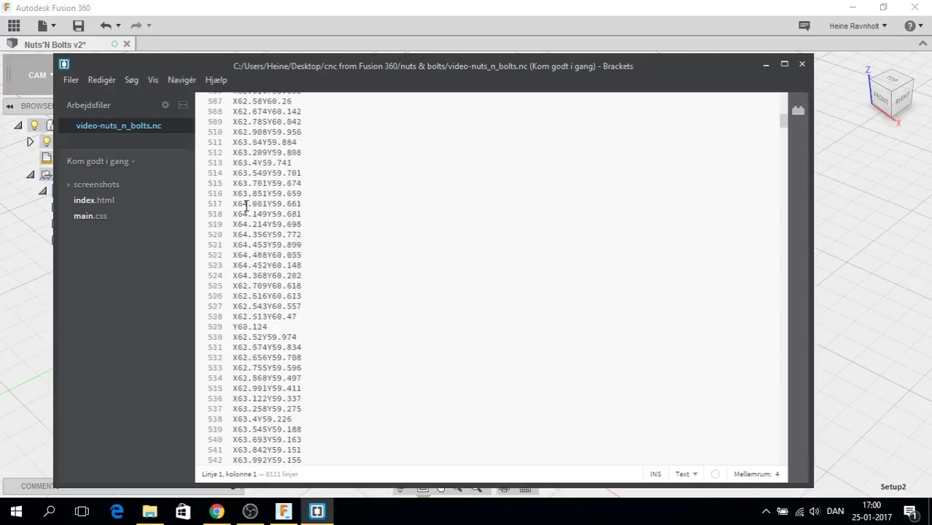
scroll(246, 206, up, 20)
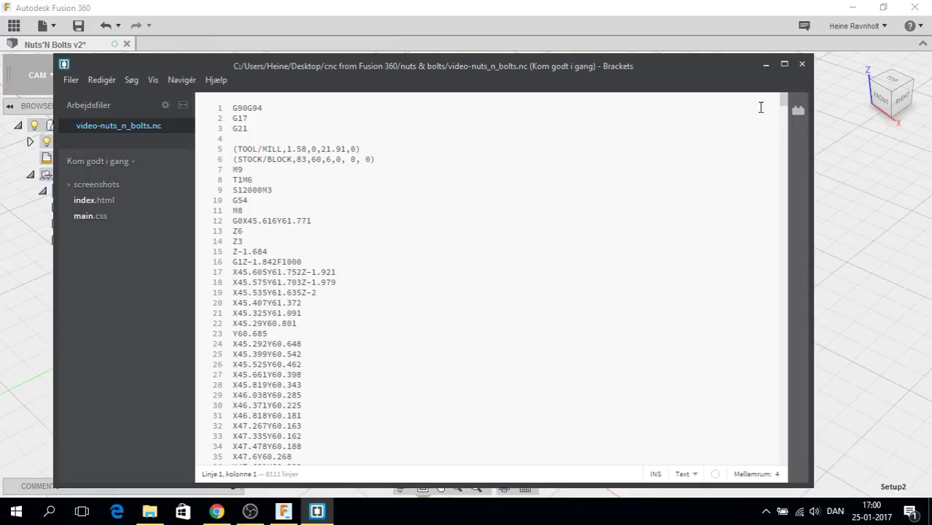
click(802, 65)
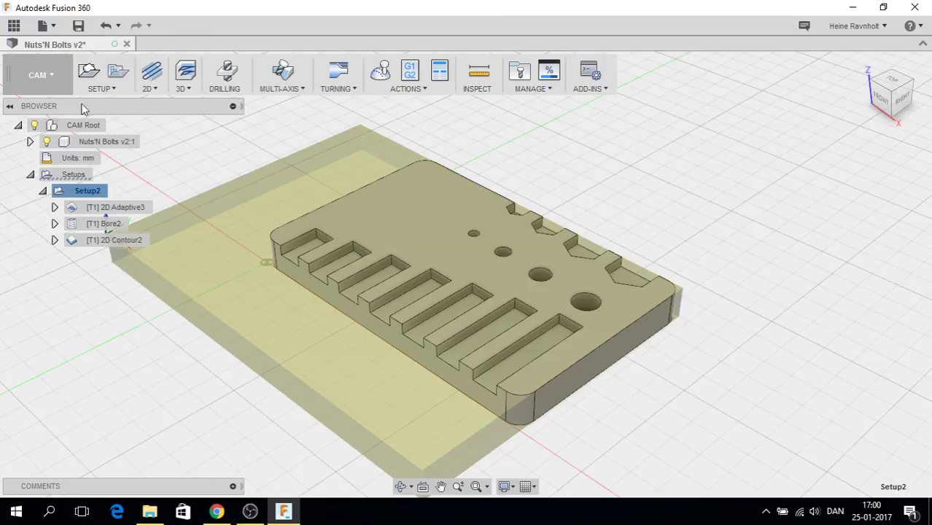
Switch from the CAM workspace back to the Model workspace.
click(59, 75)
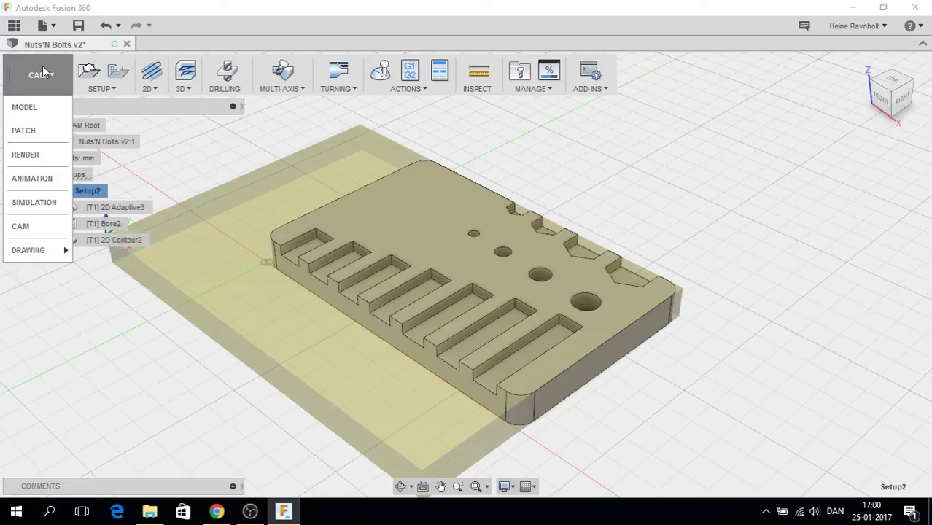
click(32, 107)
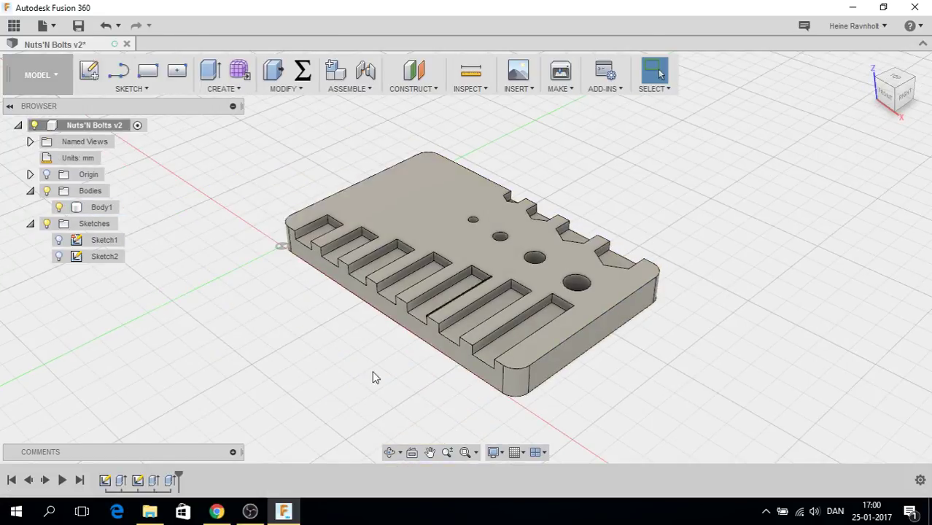
mouse_move(286, 515)
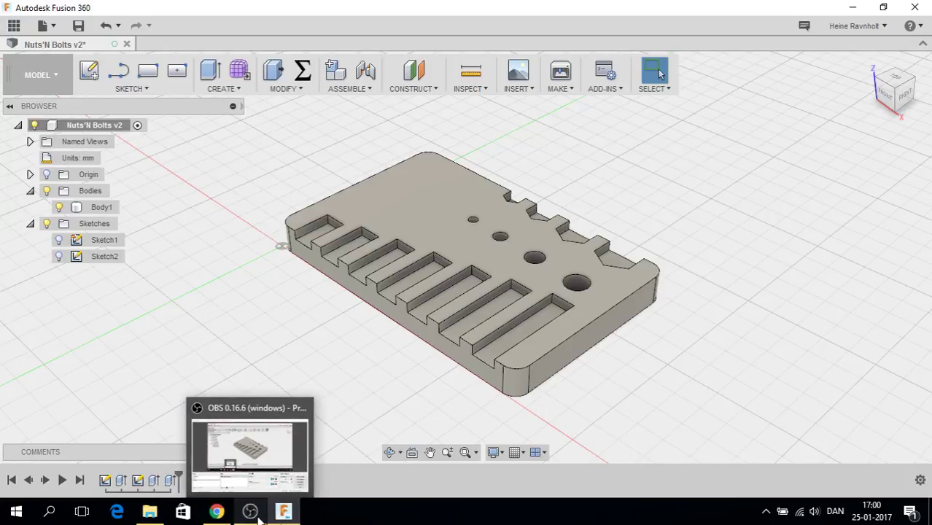
click(473, 515)
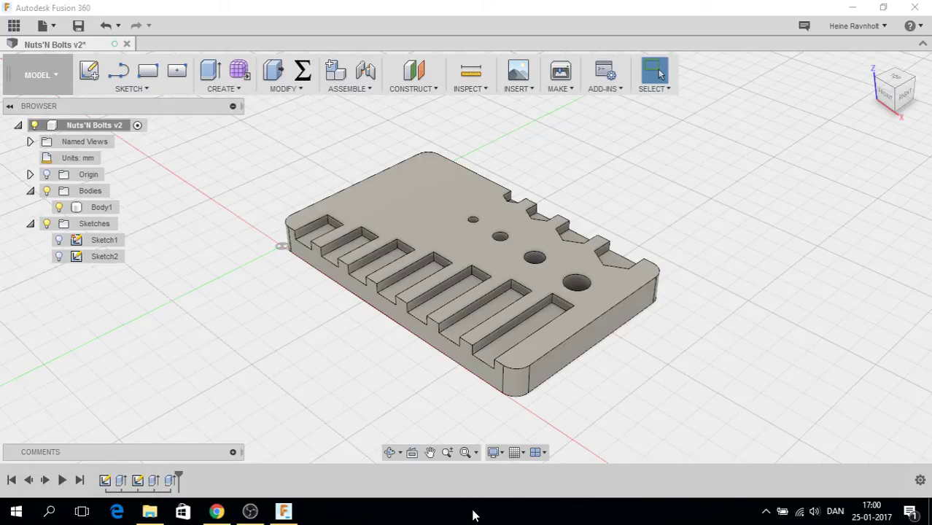